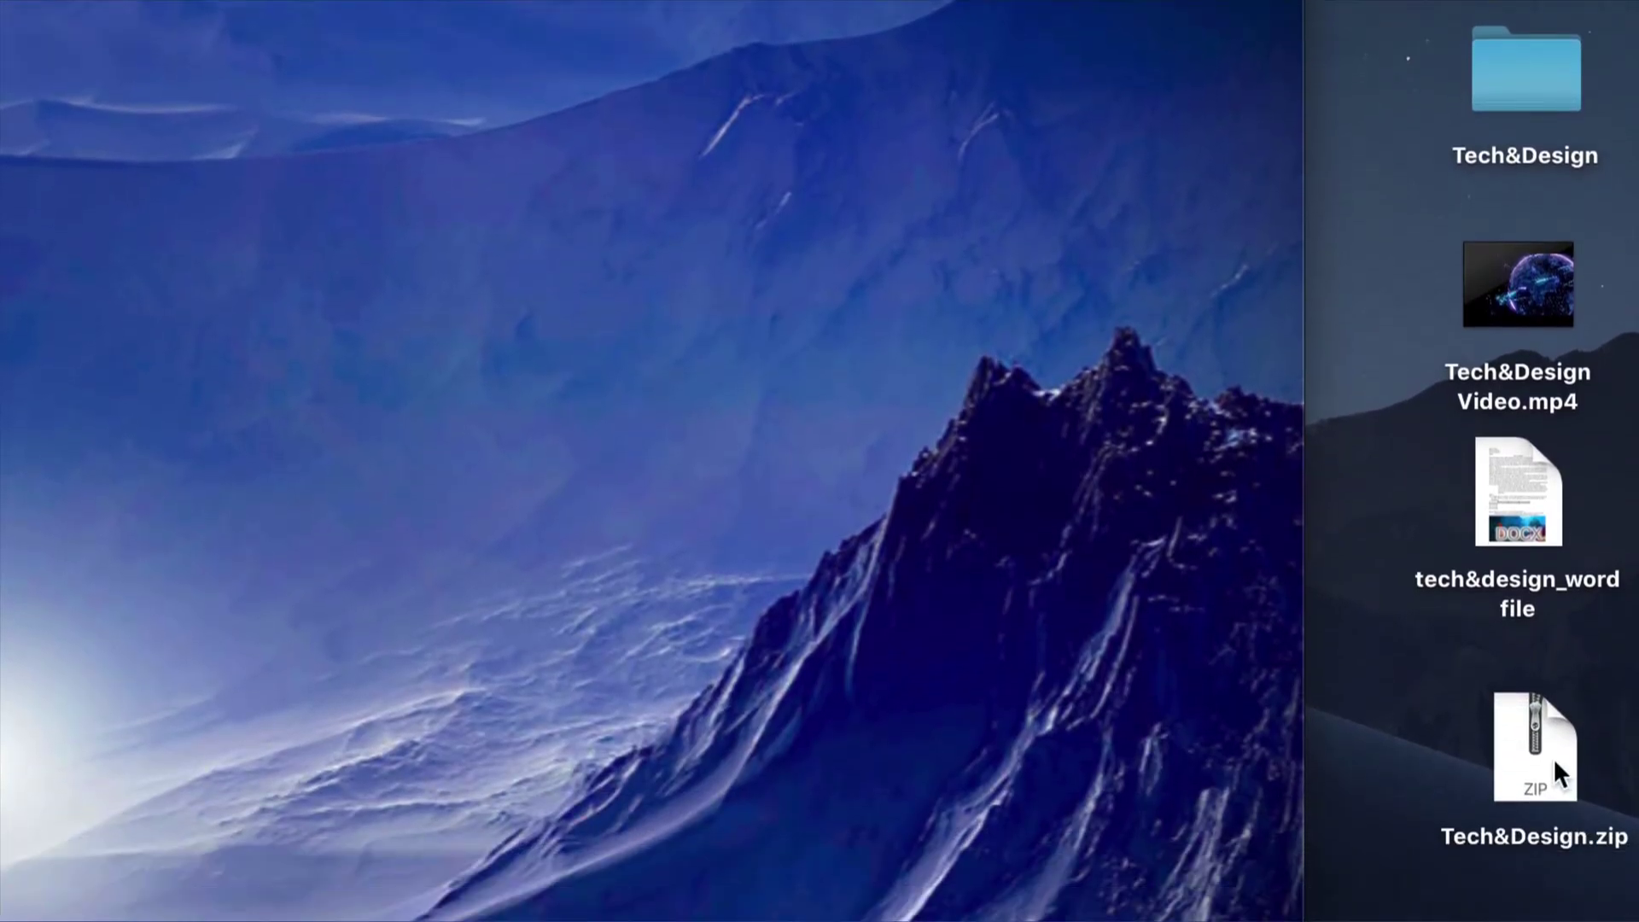
- Move the Tech&Design.zip desktop icon slightly upward
left_click_drag(1553, 756, 1534, 696)
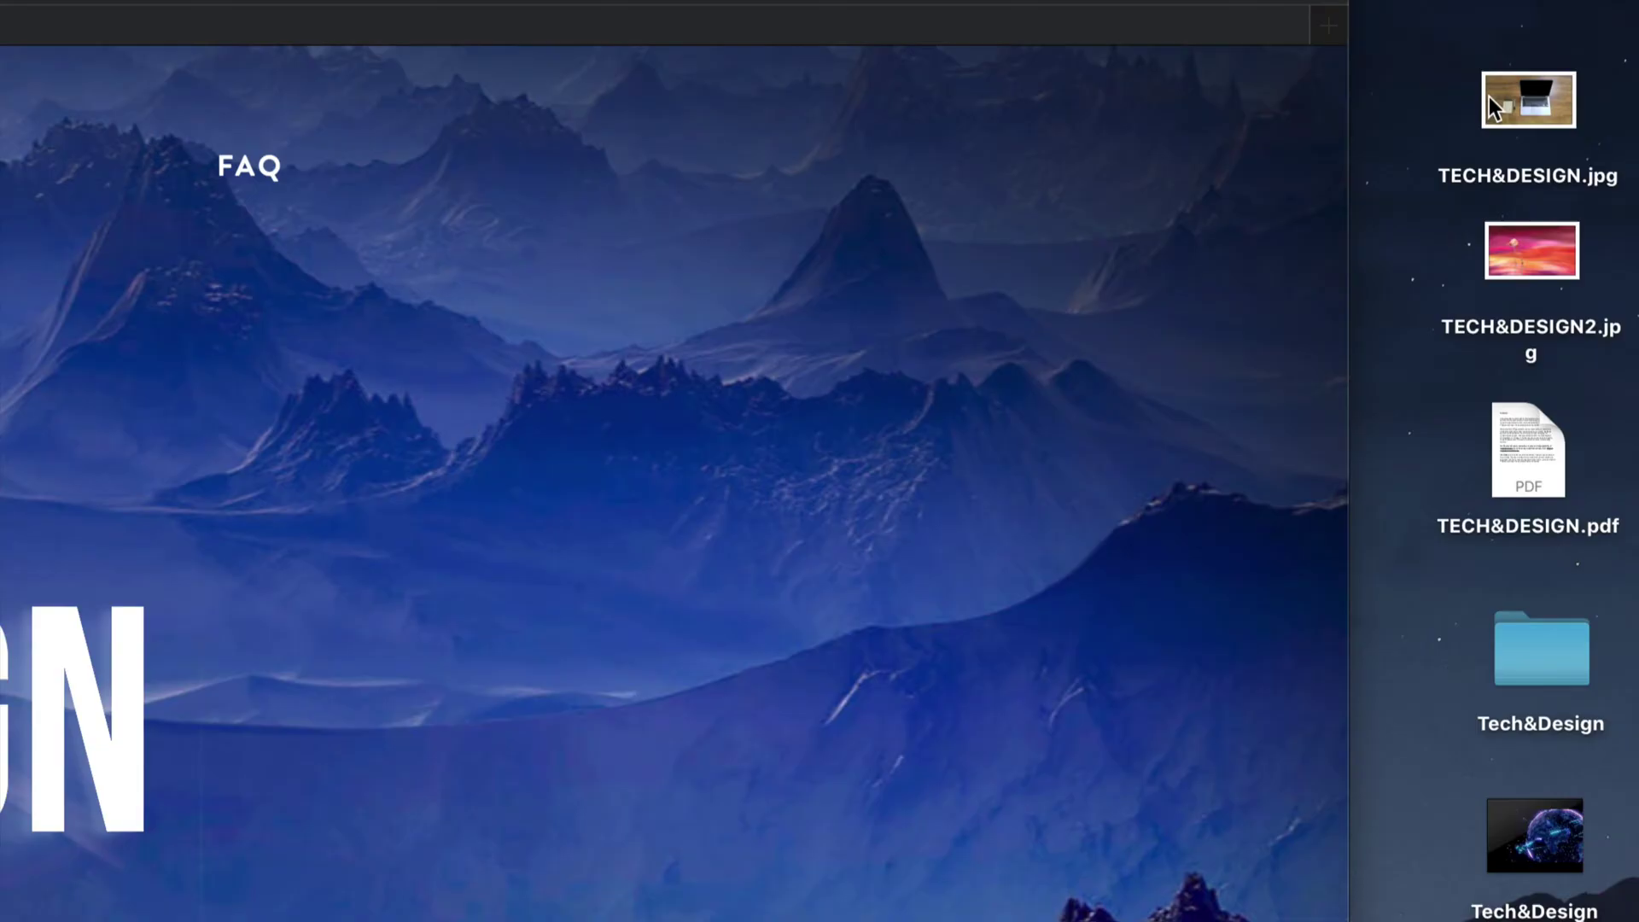
- Send TECH&DESIGN.jpg from the desktop to the Trash with Command+Delete
left_click(1508, 95)
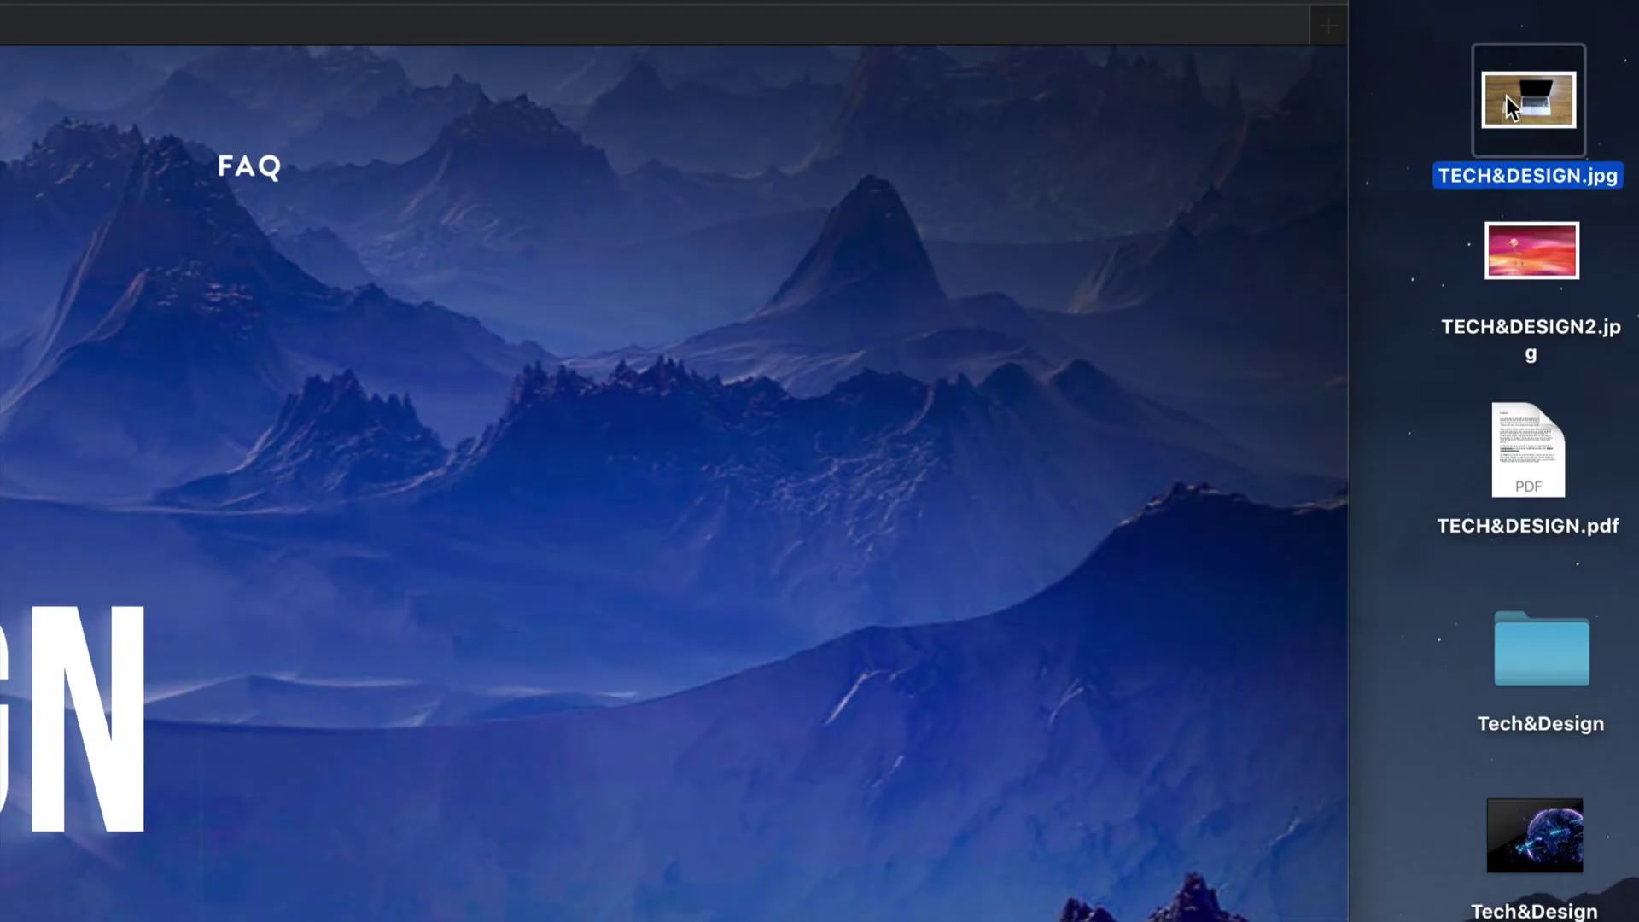
key("super+BackSpace")
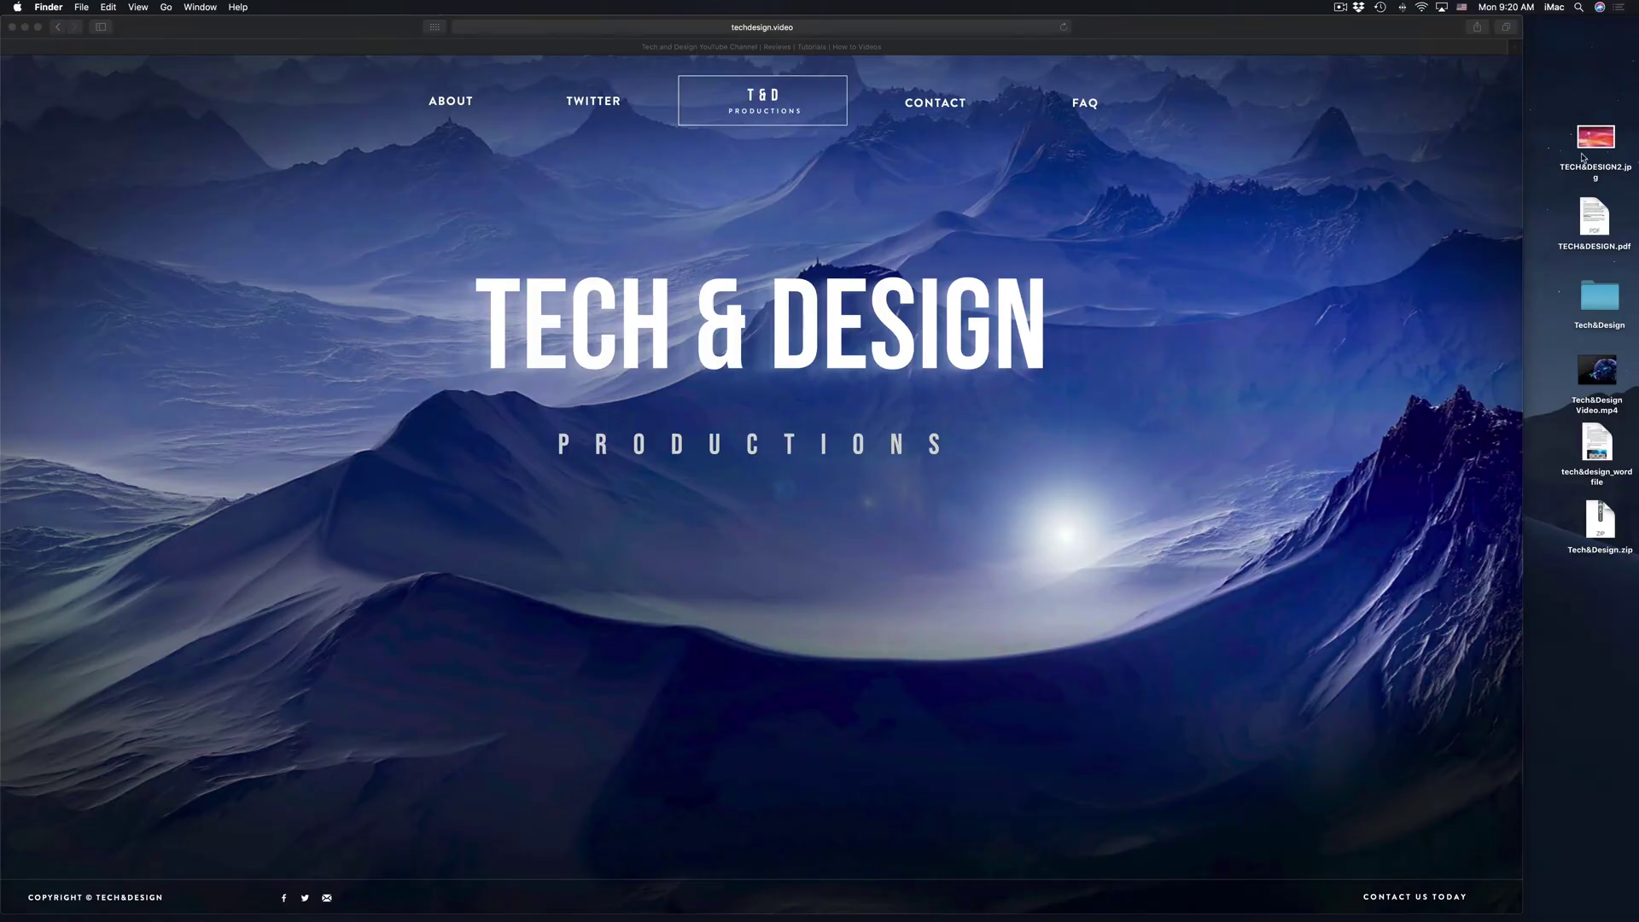
mouse_move(1562, 918)
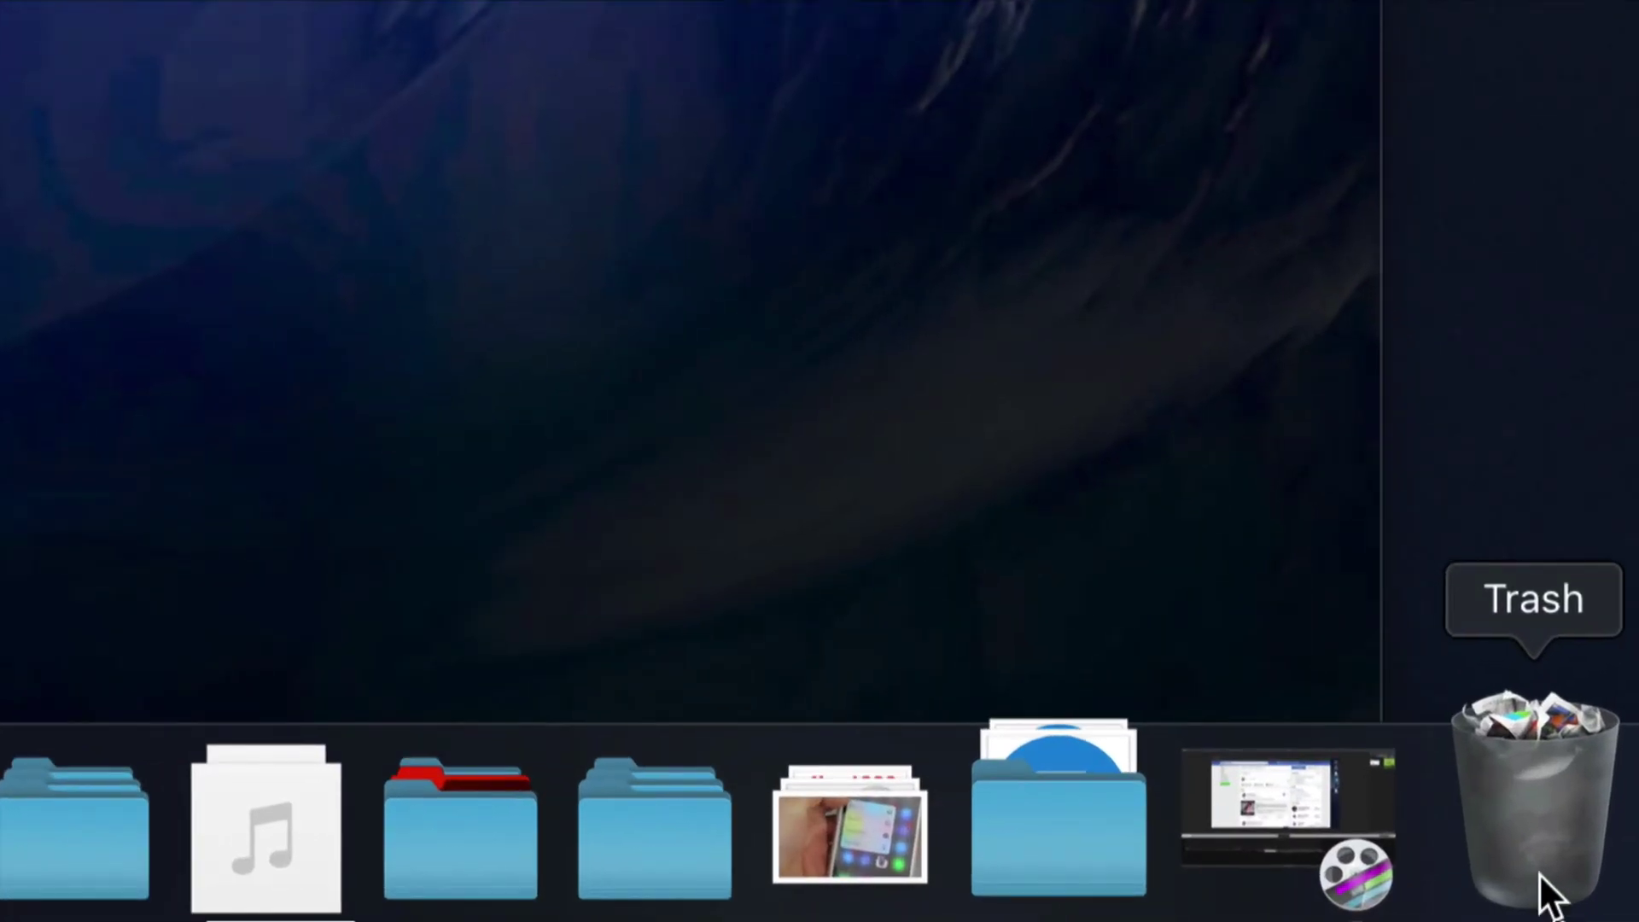
- Empty the Dock Trash from its context menu and confirm the permanent erasure
right_click(1539, 872)
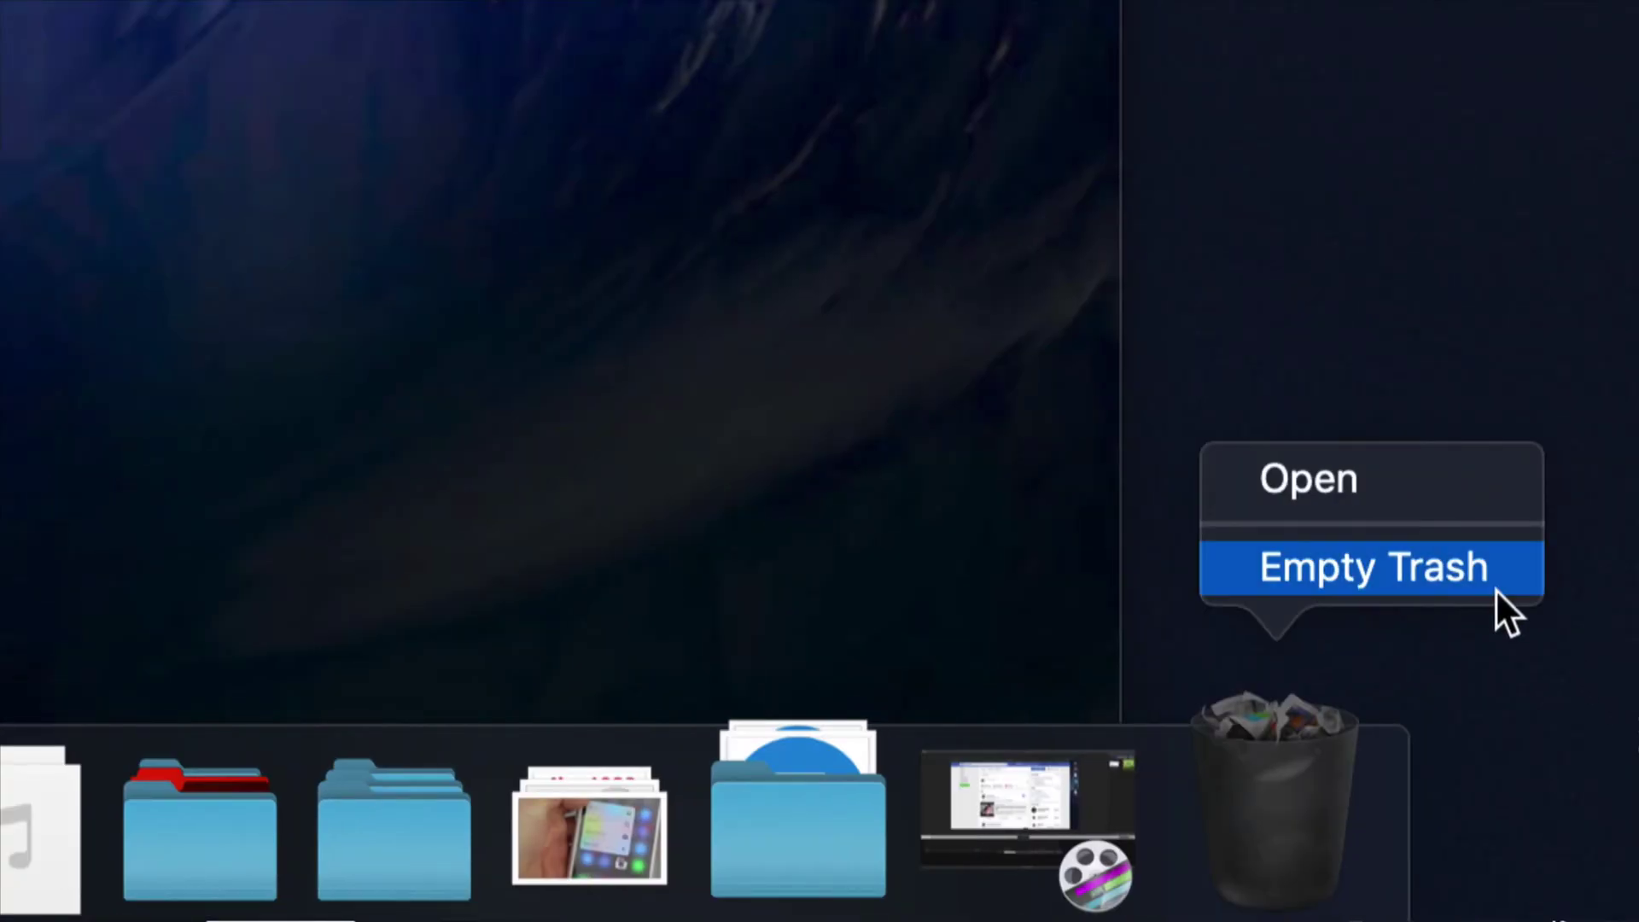
left_click(1461, 568)
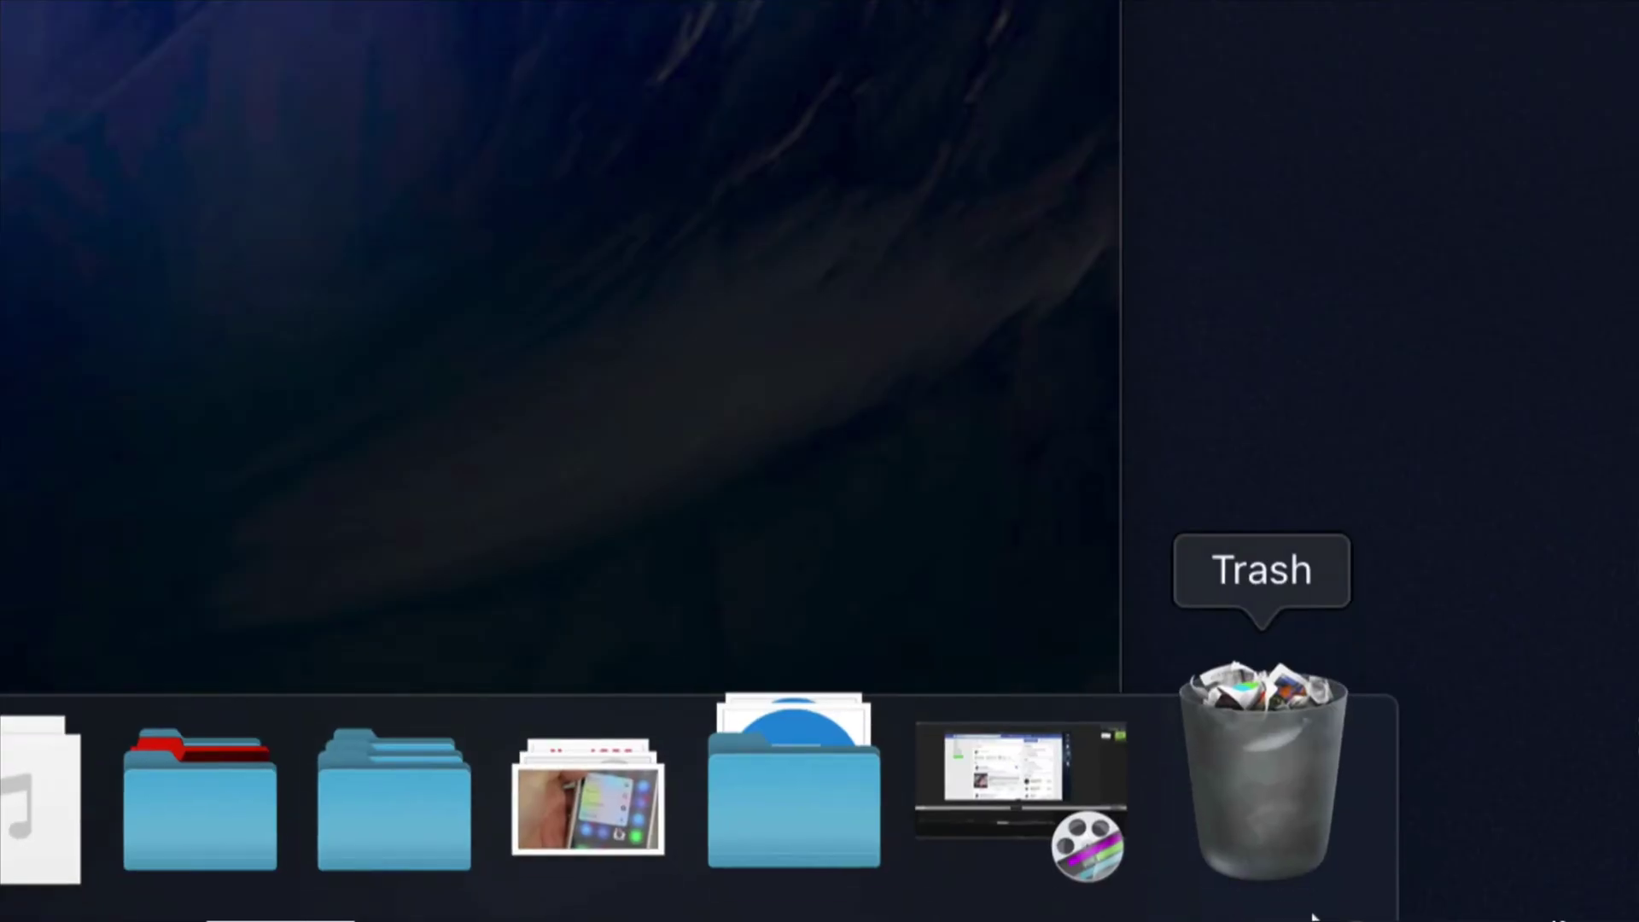
right_click(1273, 775)
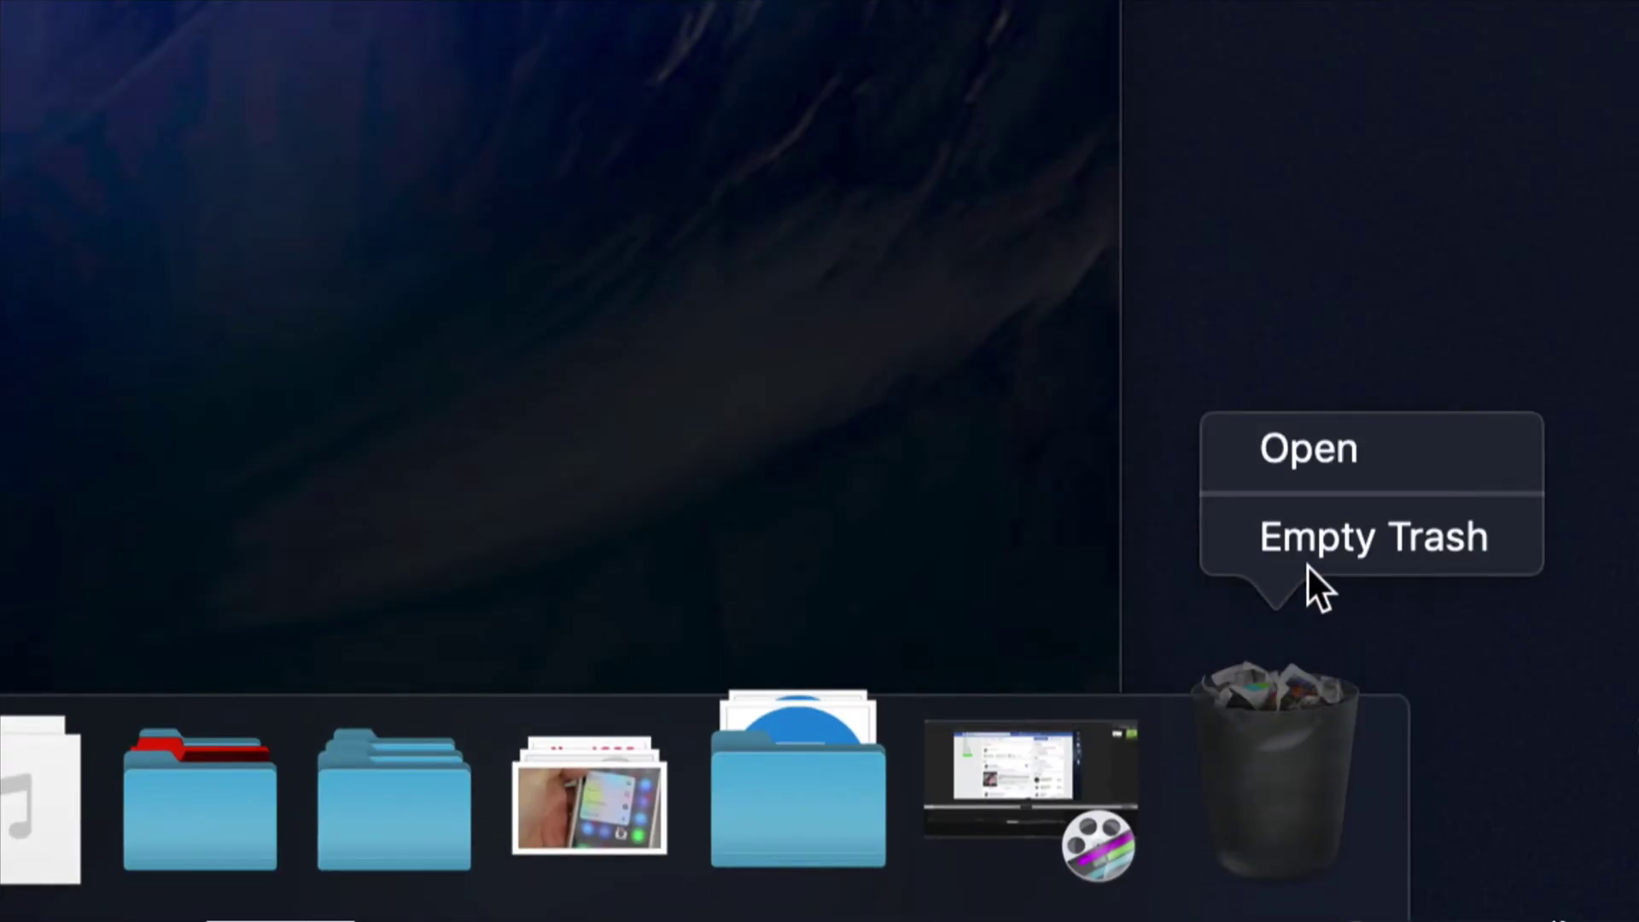
left_click(1304, 525)
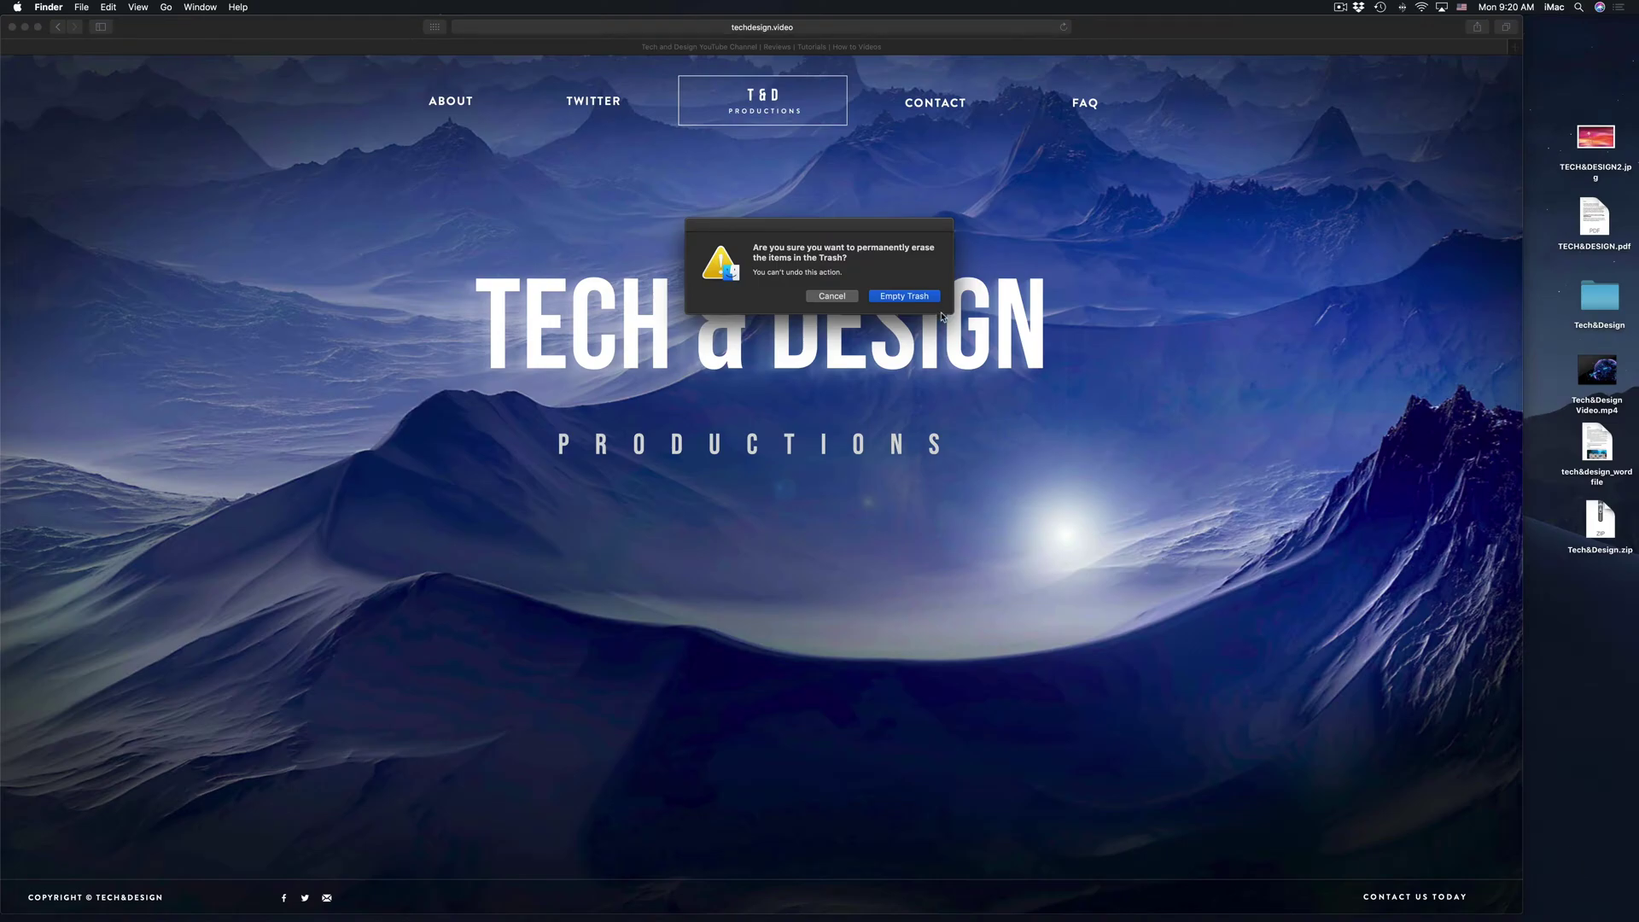
left_click_drag(894, 231, 1204, 305)
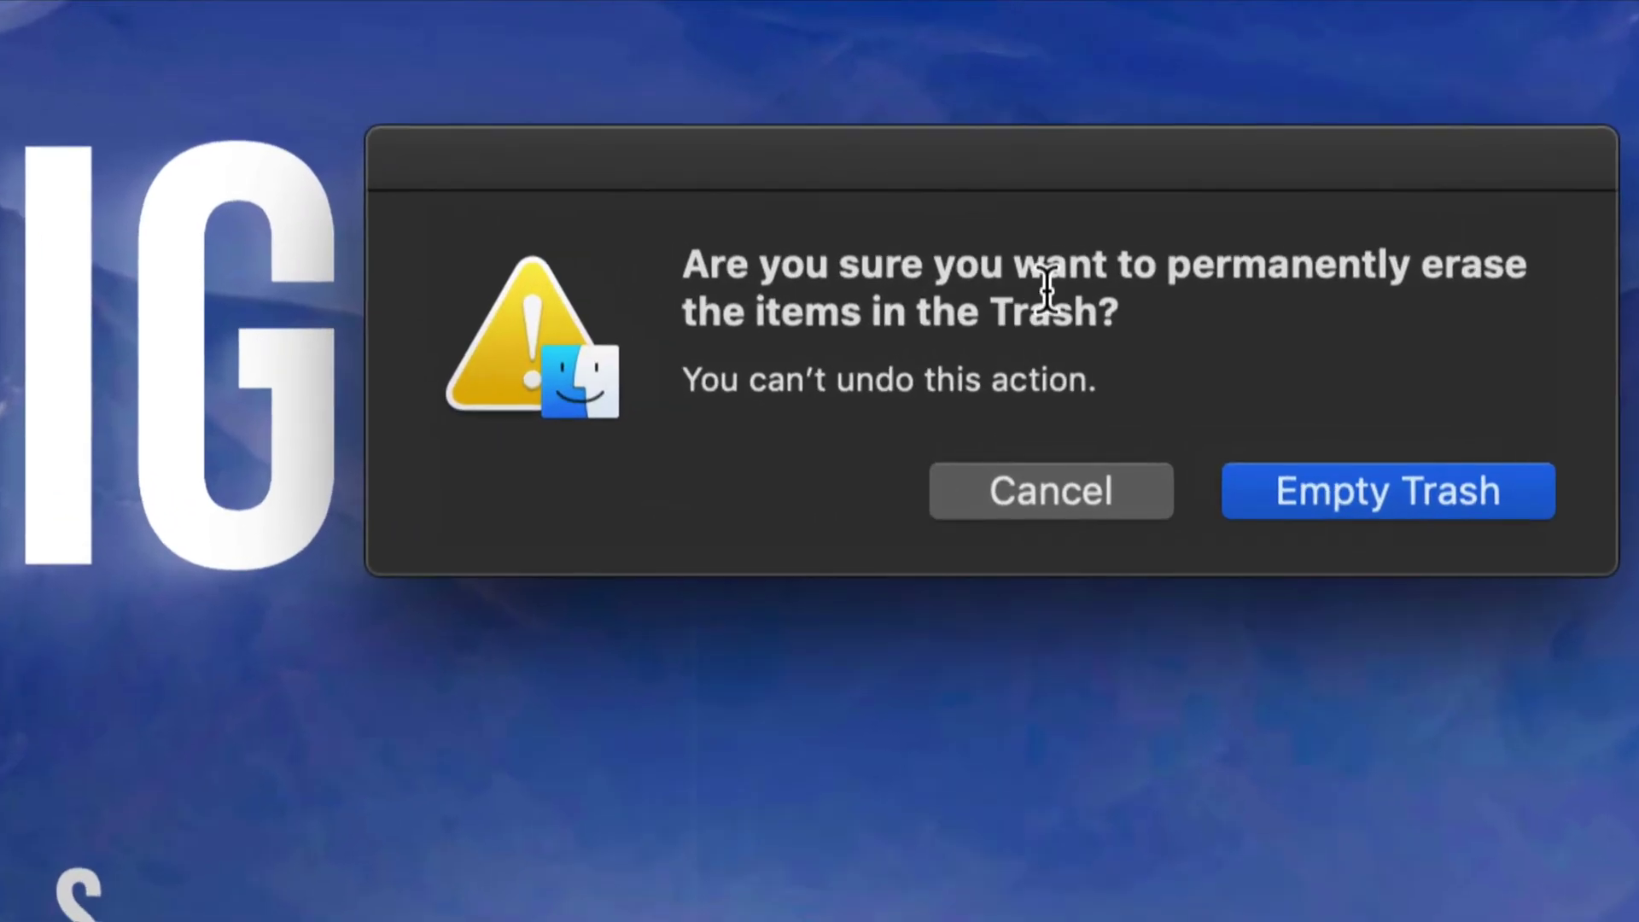
left_click_drag(1170, 183, 1086, 212)
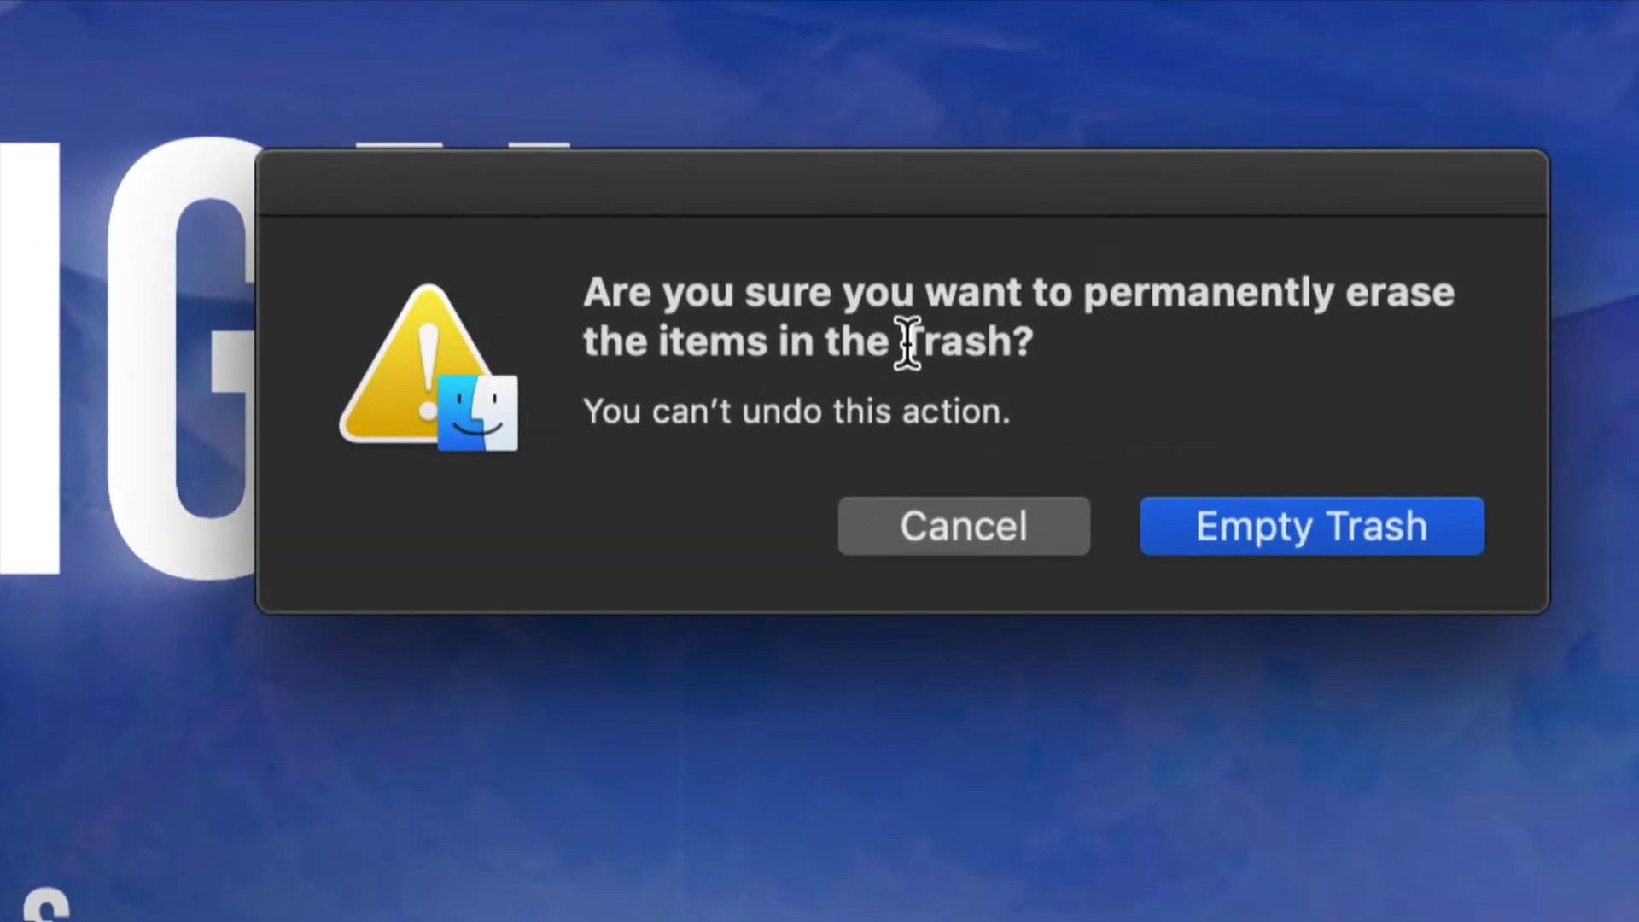
left_click(1308, 544)
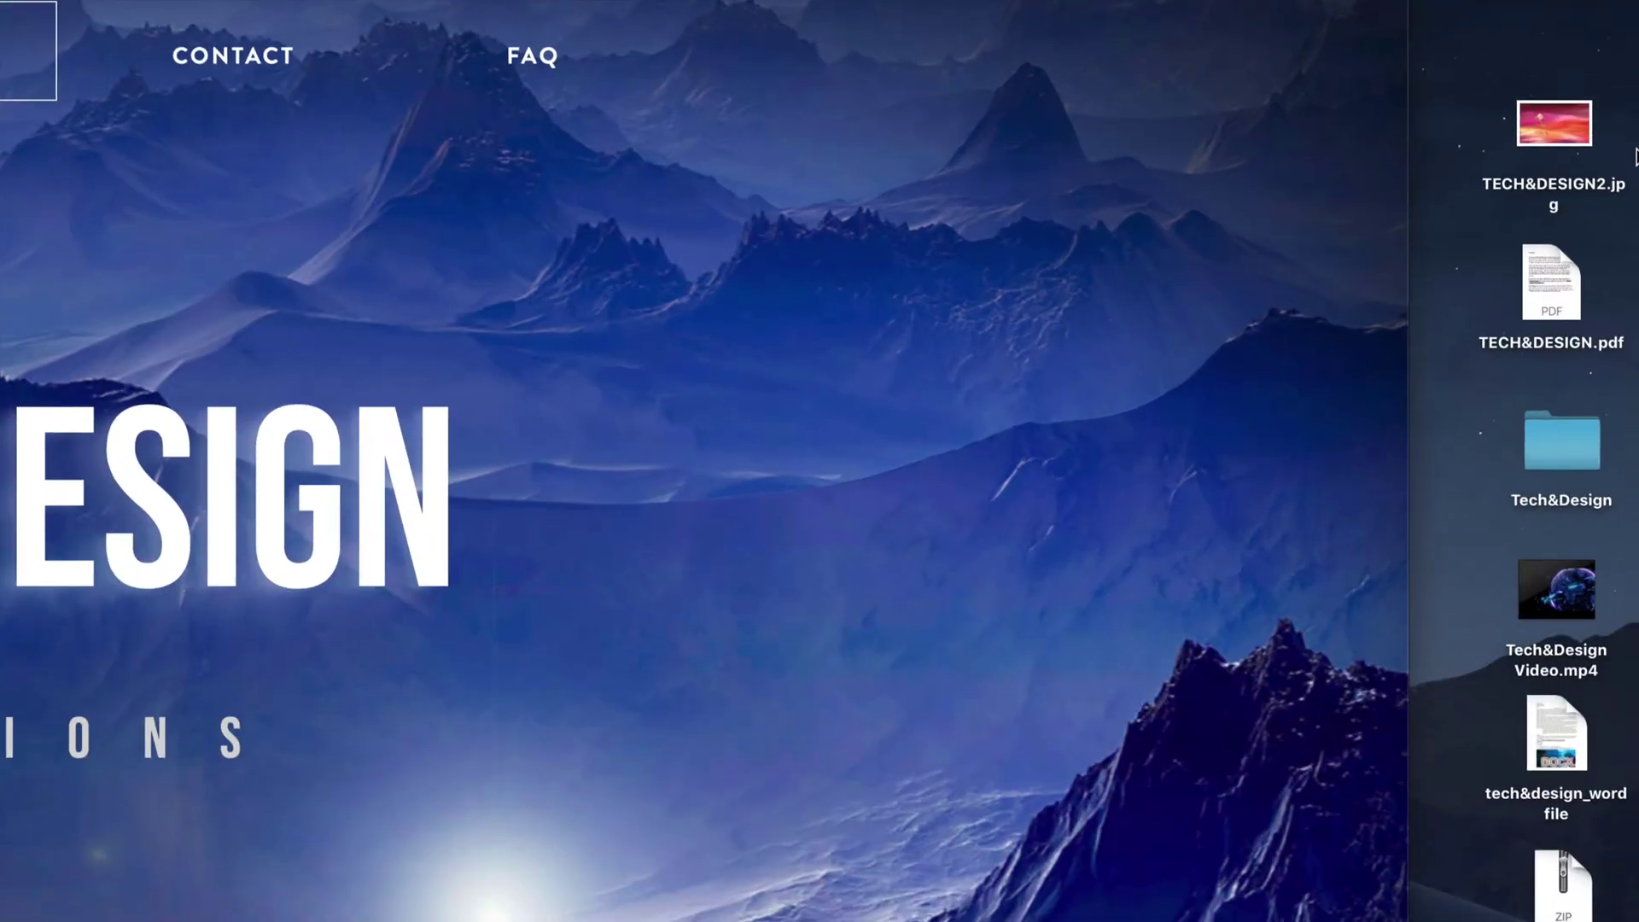
- Select TECH&DESIGN2.jpg and TECH&DESIGN.pdf together and move both to the Trash
left_click_drag(1621, 120, 1483, 361)
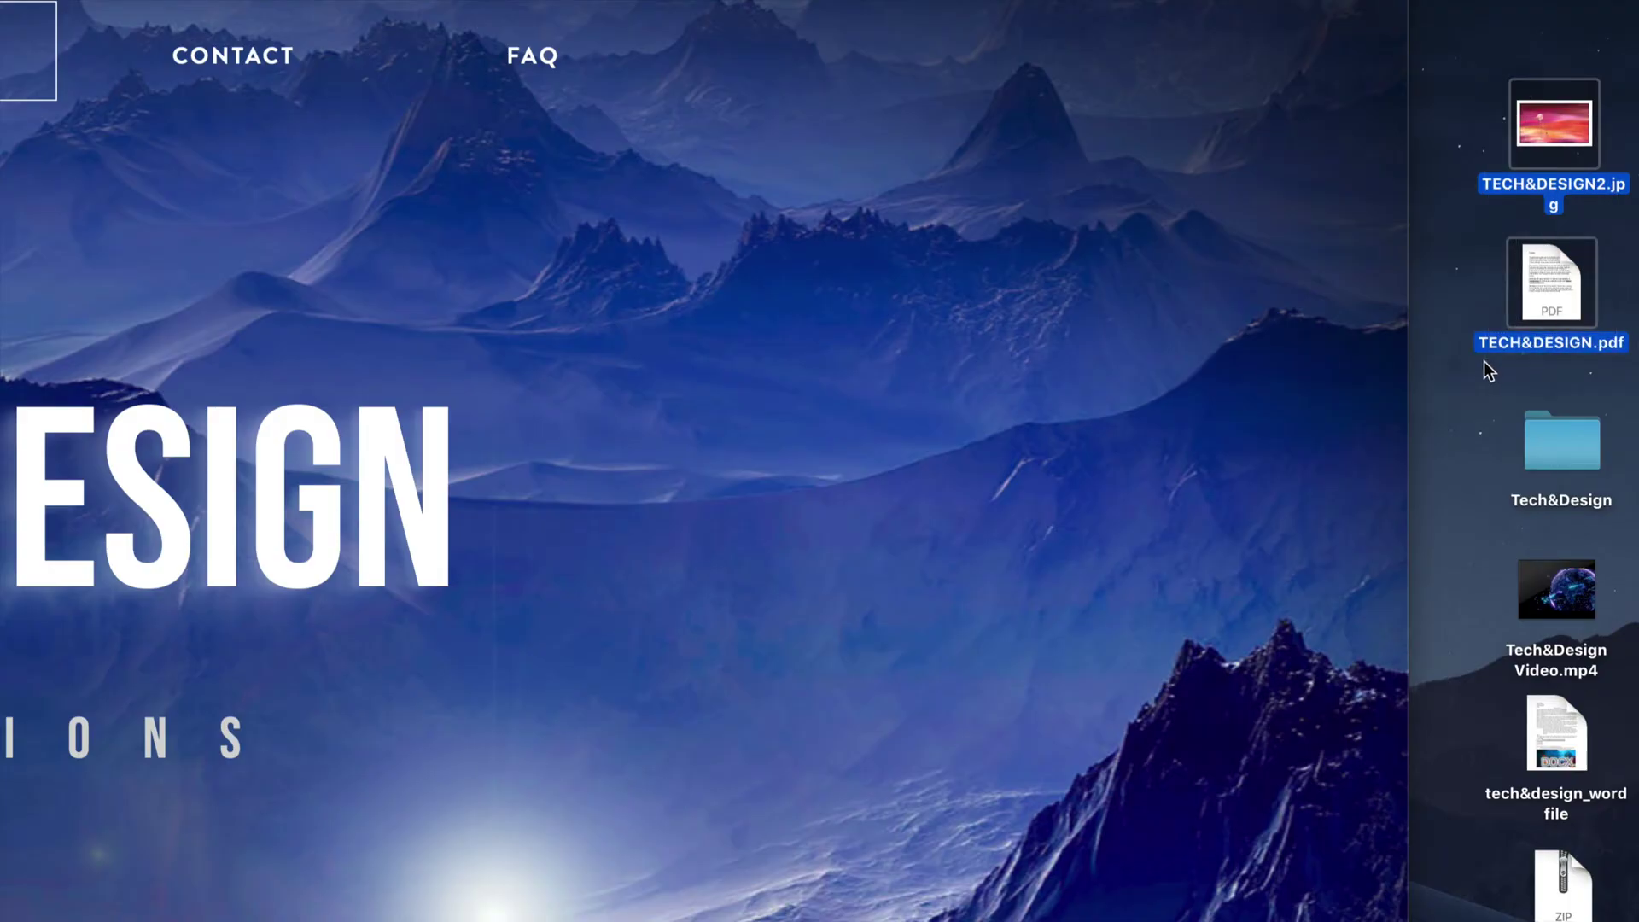
right_click(1521, 133)
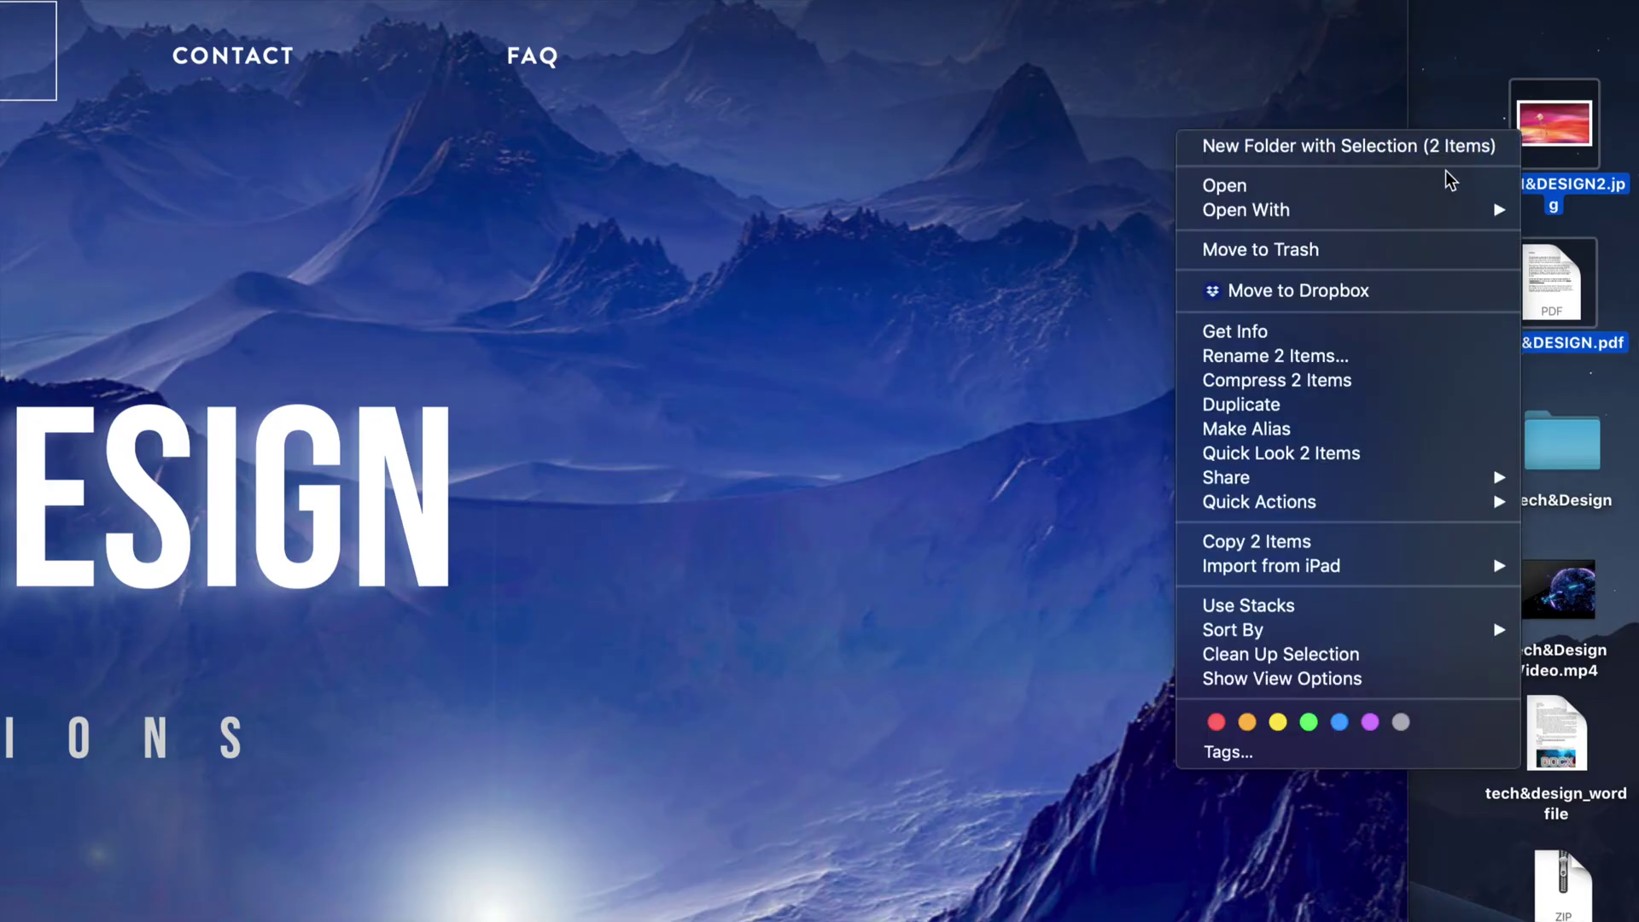
key("alt")
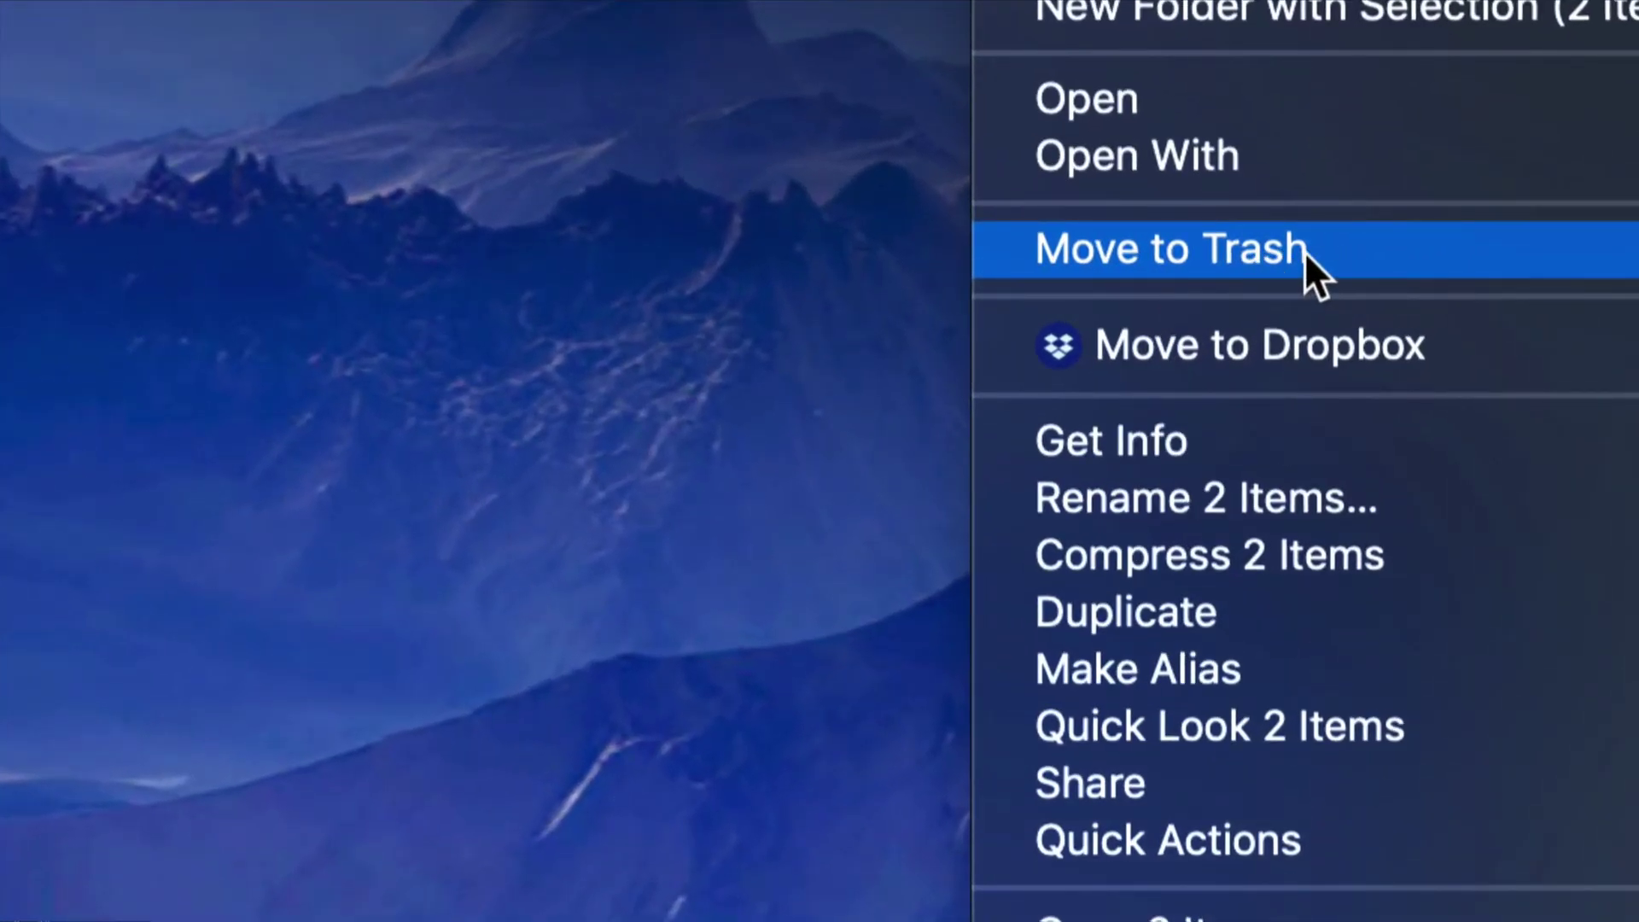
left_click(1304, 251)
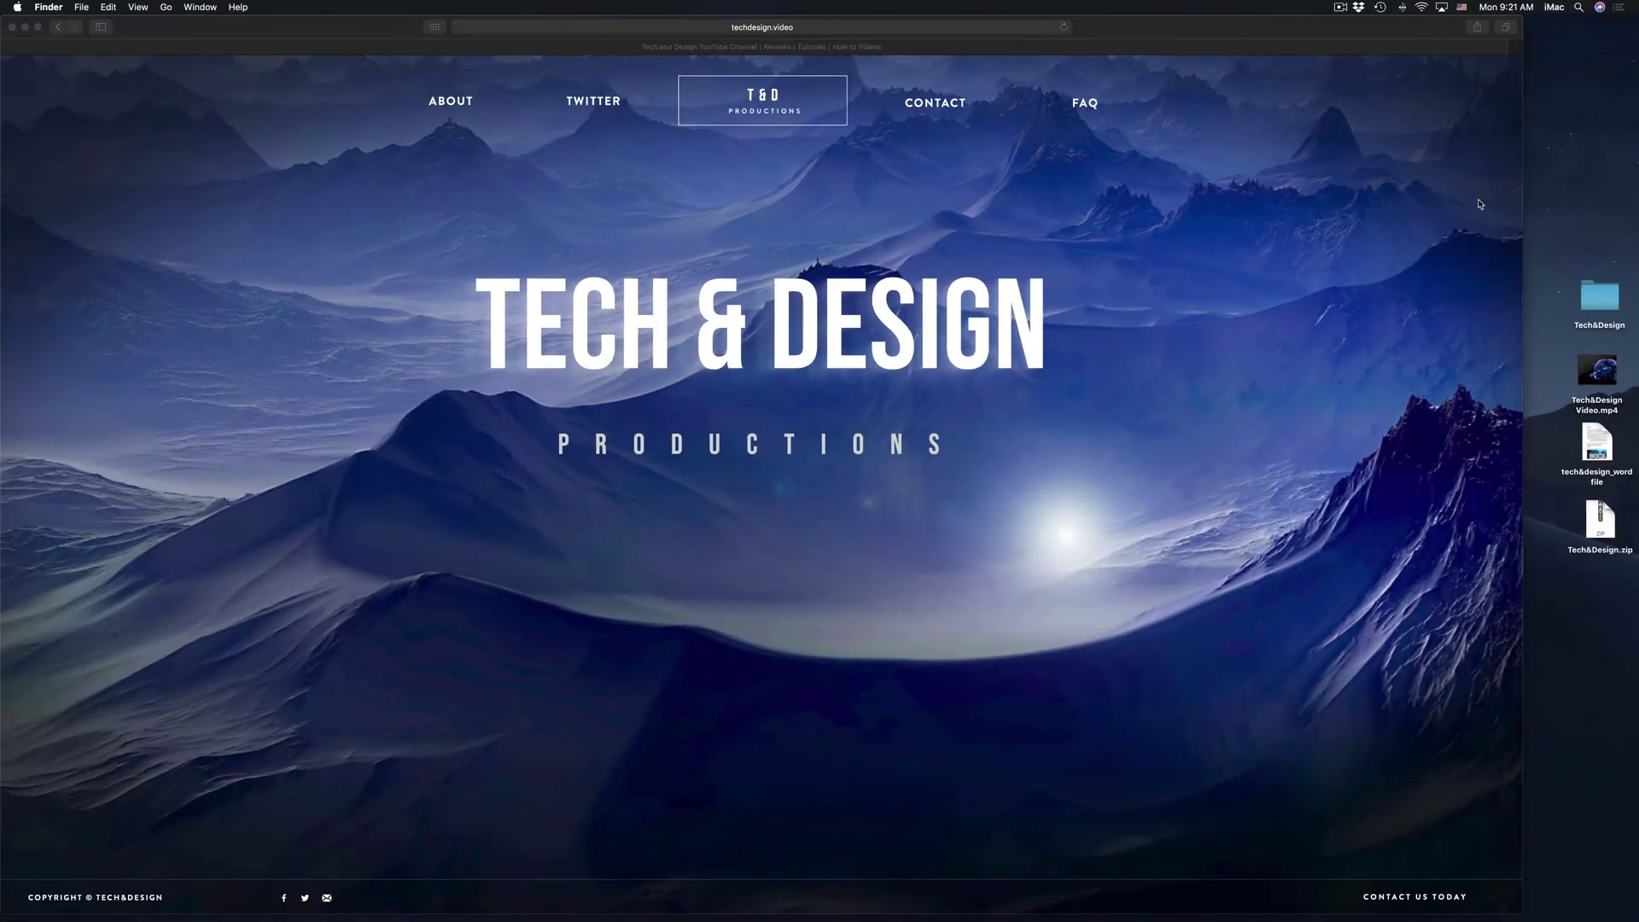
- Empty the Dock Trash with confirmation, then move the Tech&Design folder and video higher
mouse_move(1451, 920)
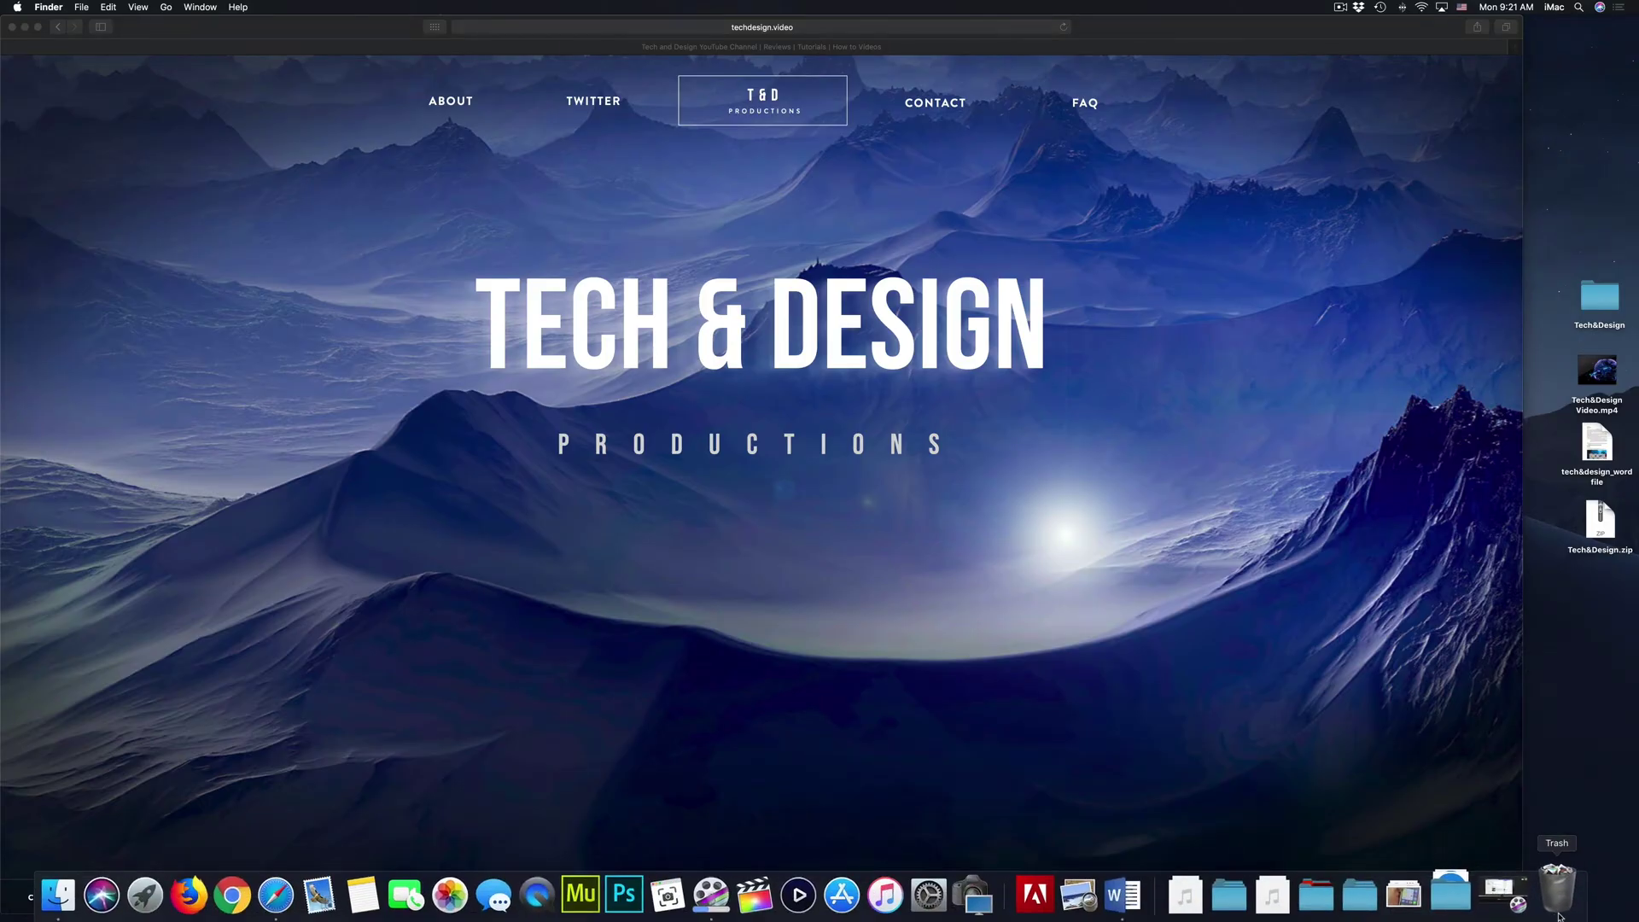
right_click(1558, 892)
left_click(1581, 838)
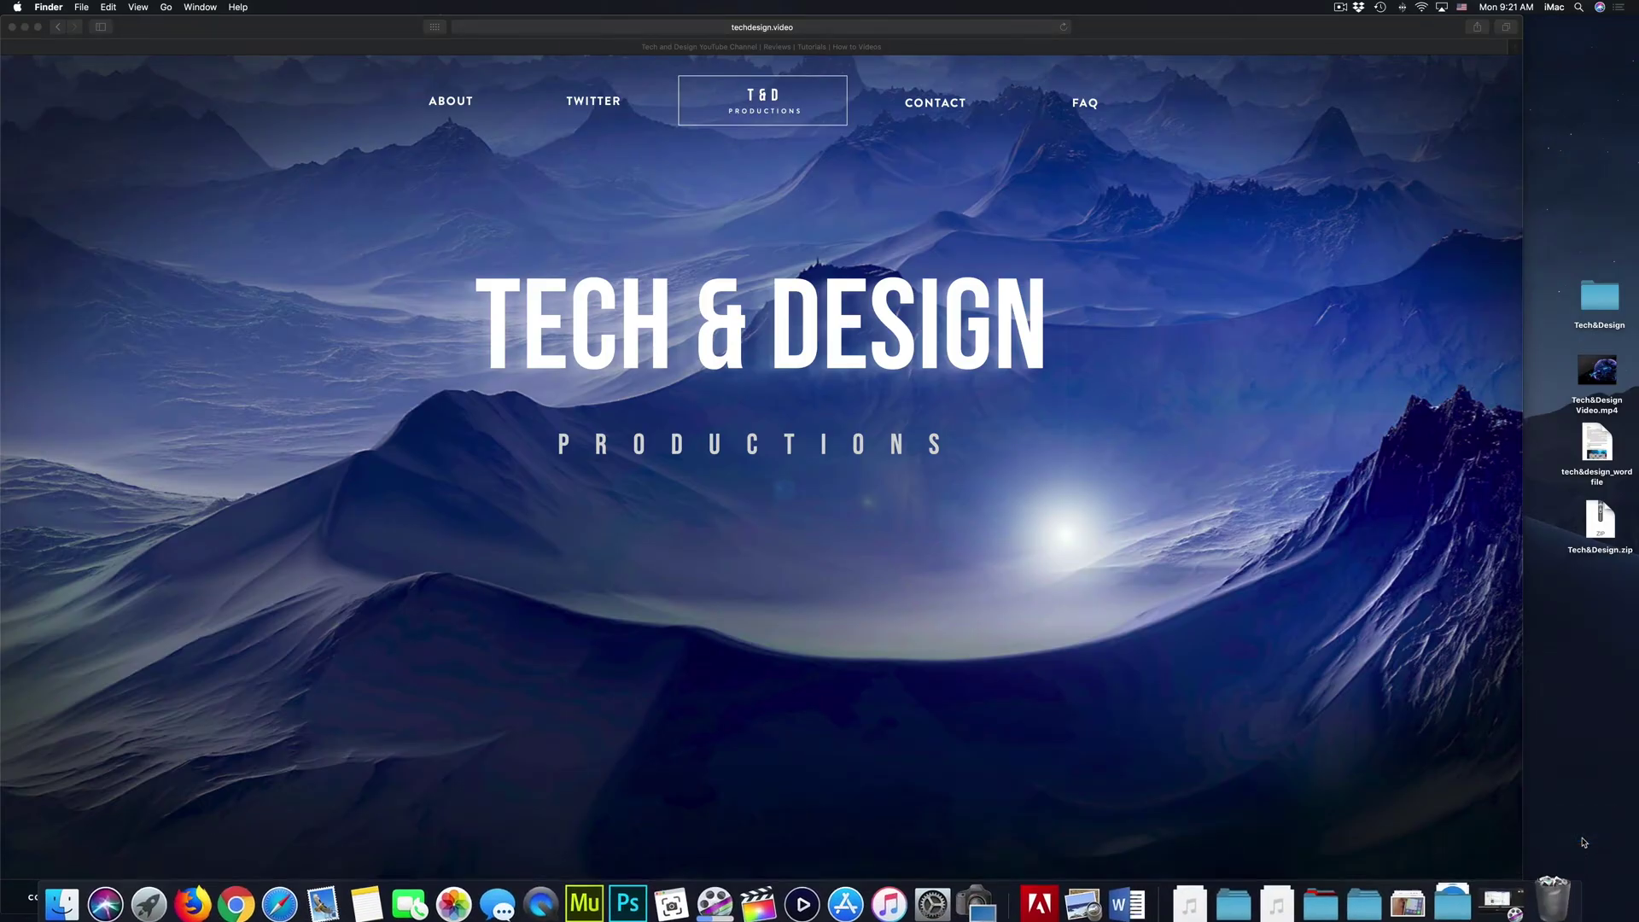
left_click(932, 297)
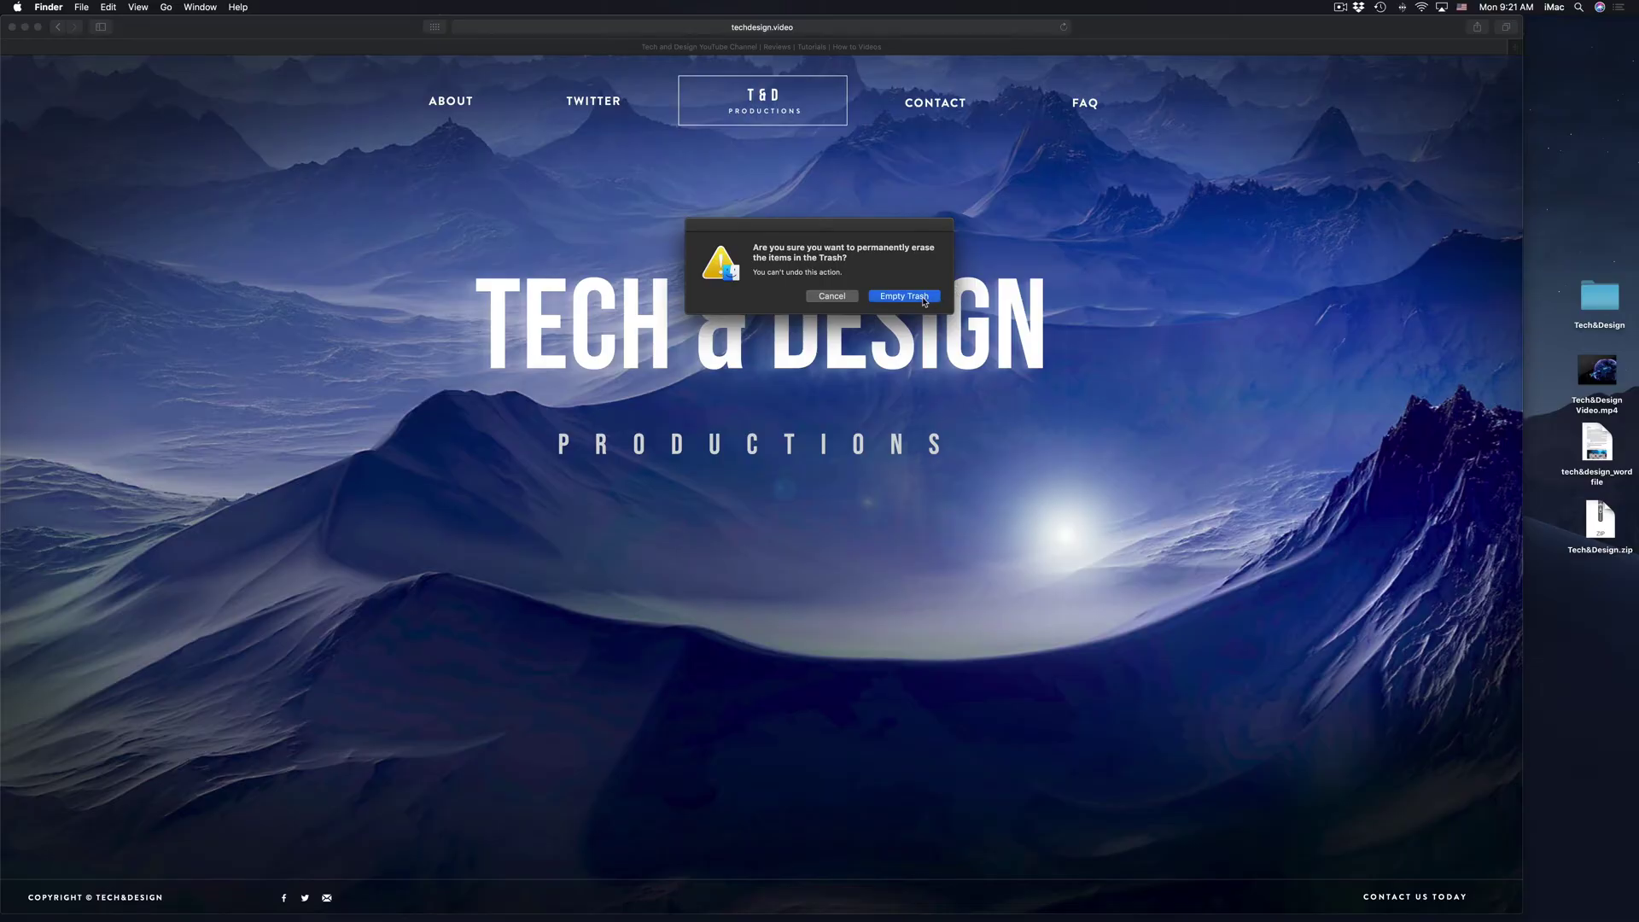
left_click_drag(1601, 299, 1577, 137)
left_click_drag(1607, 383, 1582, 221)
- Drop the Tech&Design folder and Tech&Design Video.mp4 onto the Dock Trash
left_click_drag(1583, 145, 1591, 105)
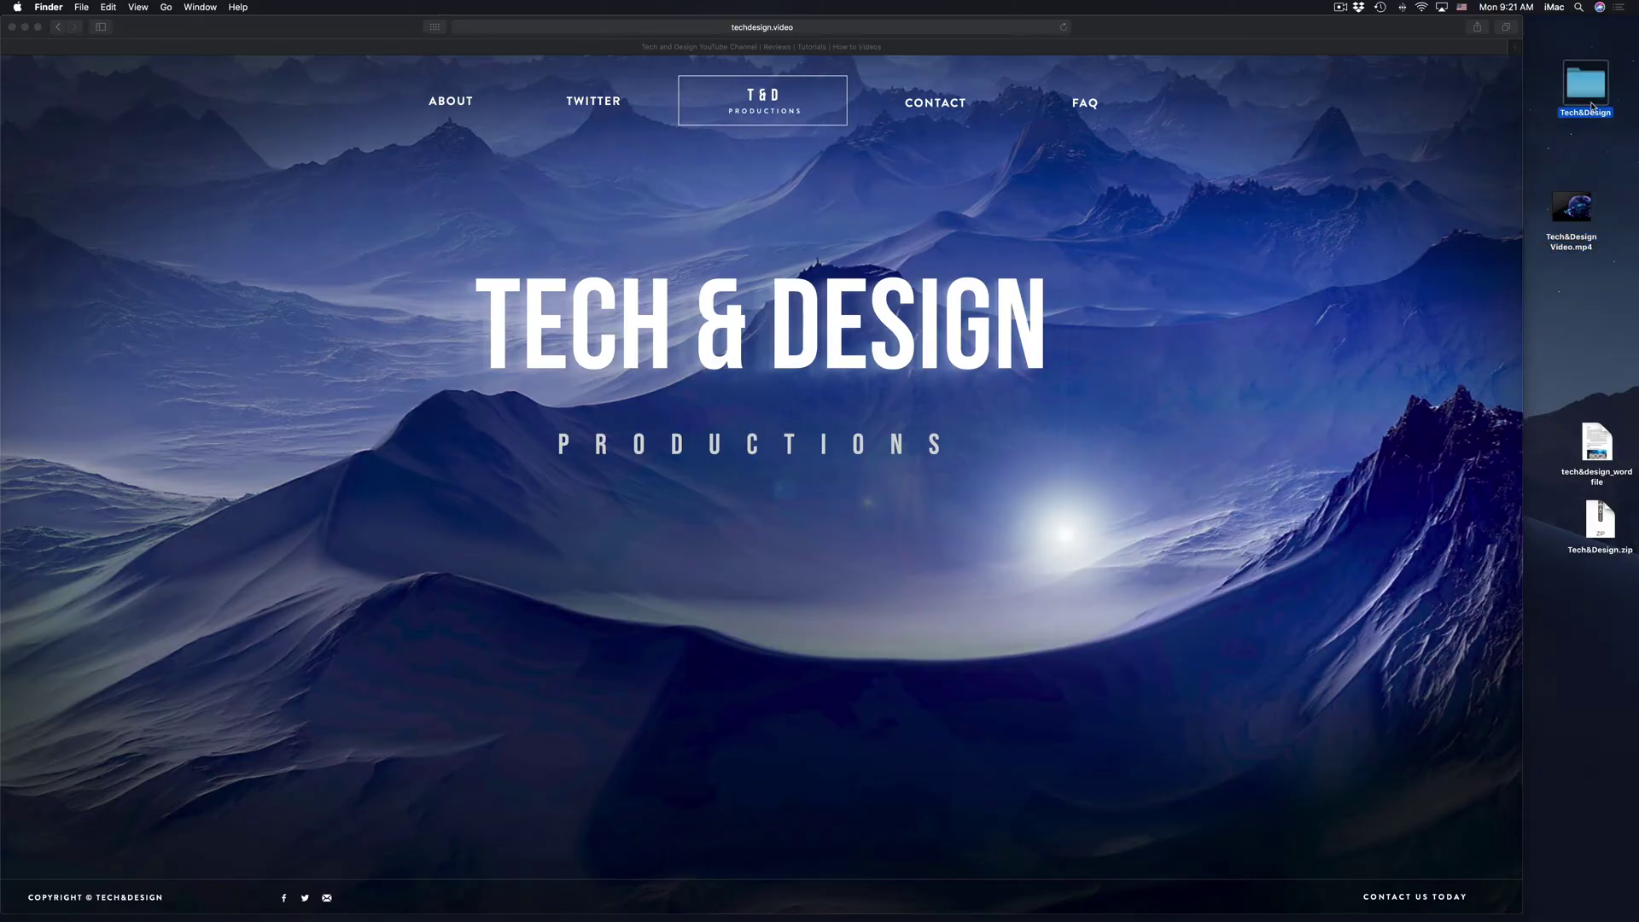
left_click(1627, 88)
left_click_drag(1591, 86, 1563, 898)
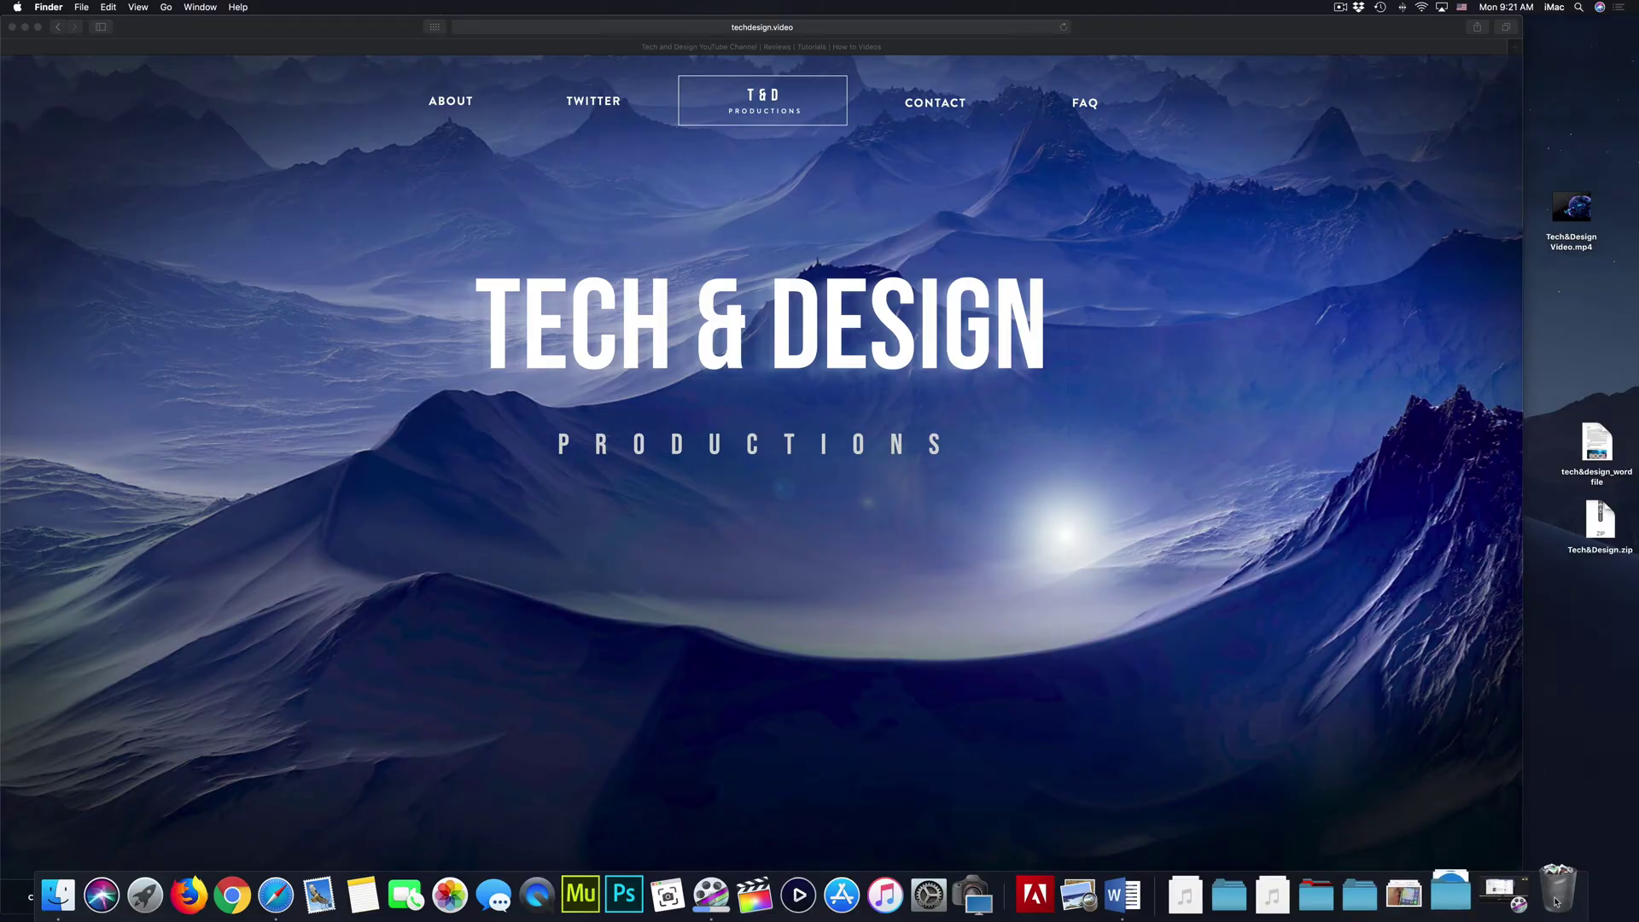
left_click_drag(1571, 215, 1561, 896)
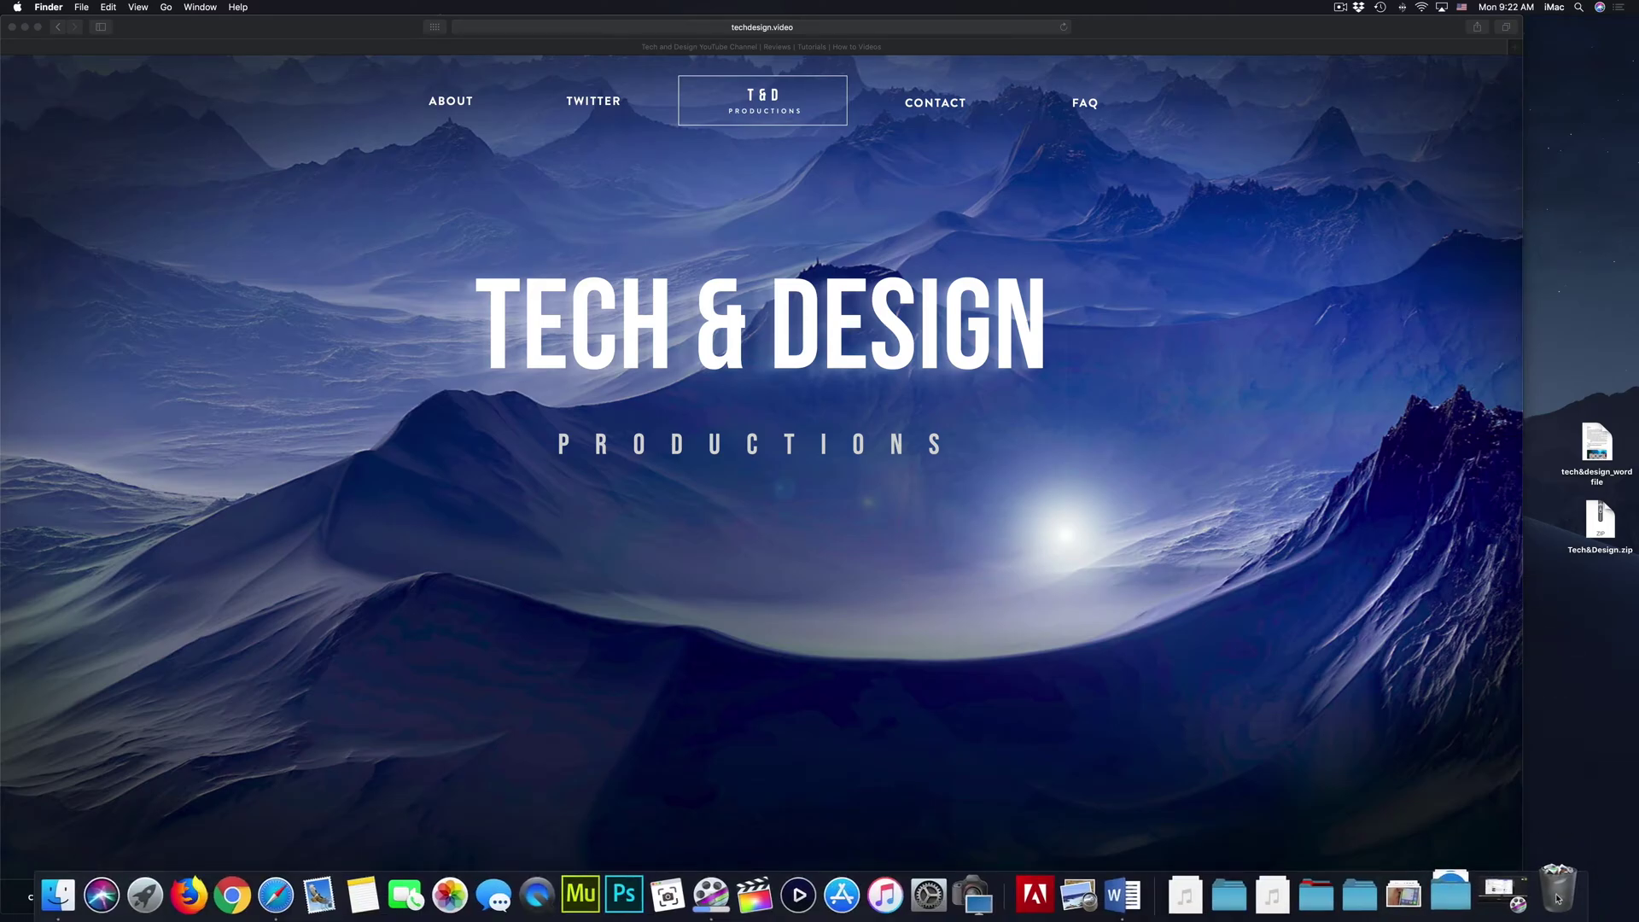
- Open the Trash window showing the Tech&Design folder and video
left_click(1558, 896)
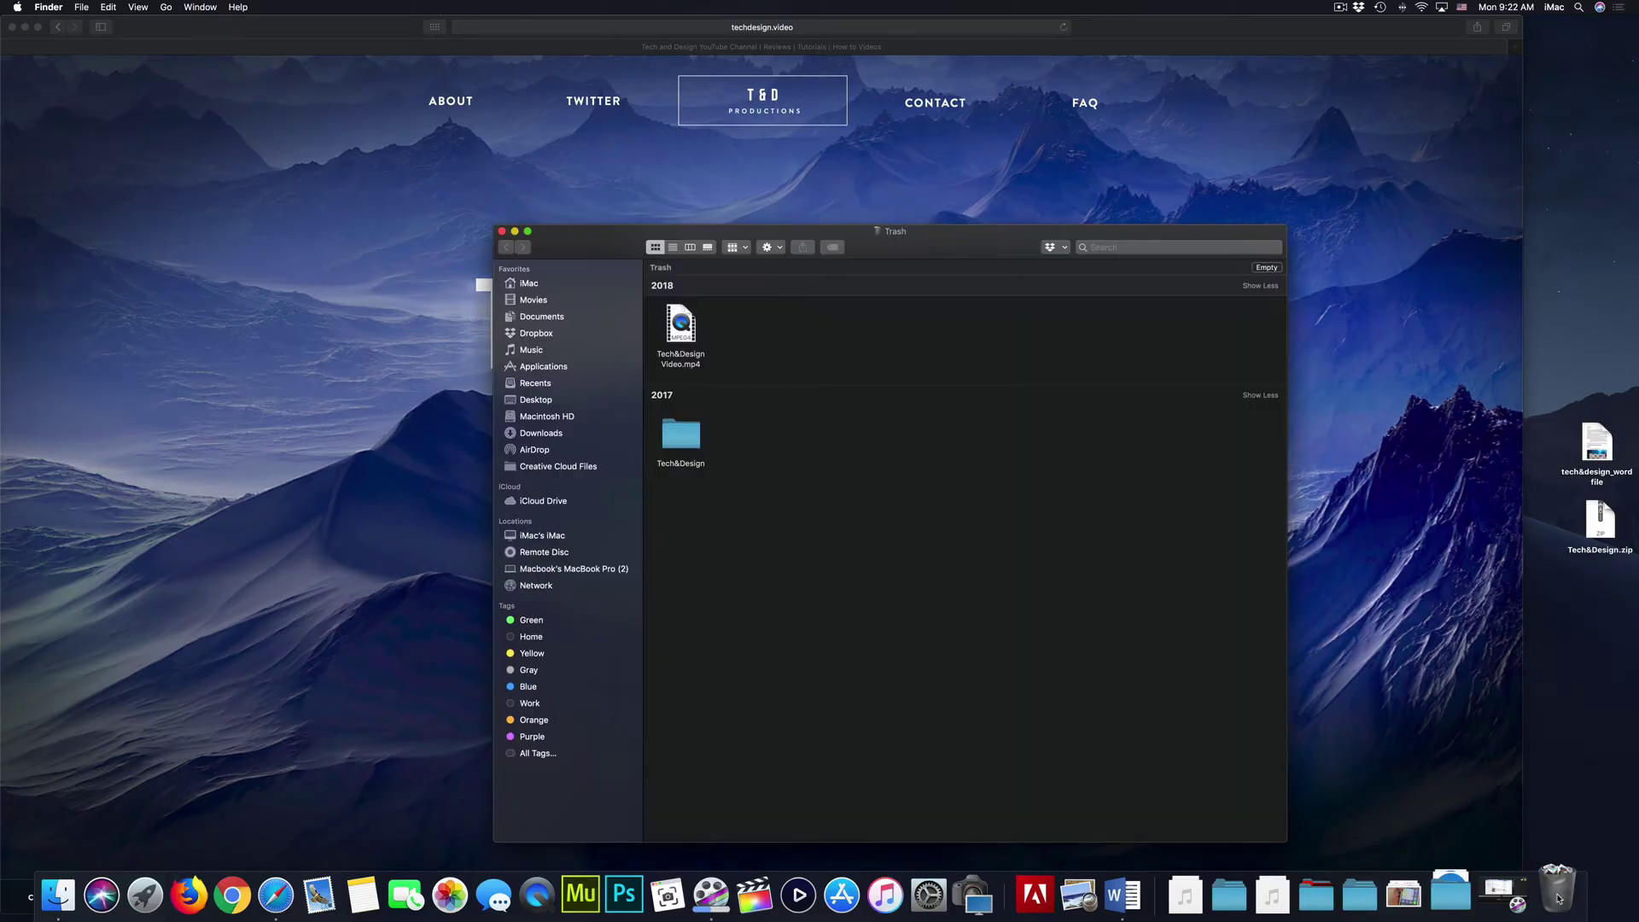
left_click_drag(901, 242, 1073, 200)
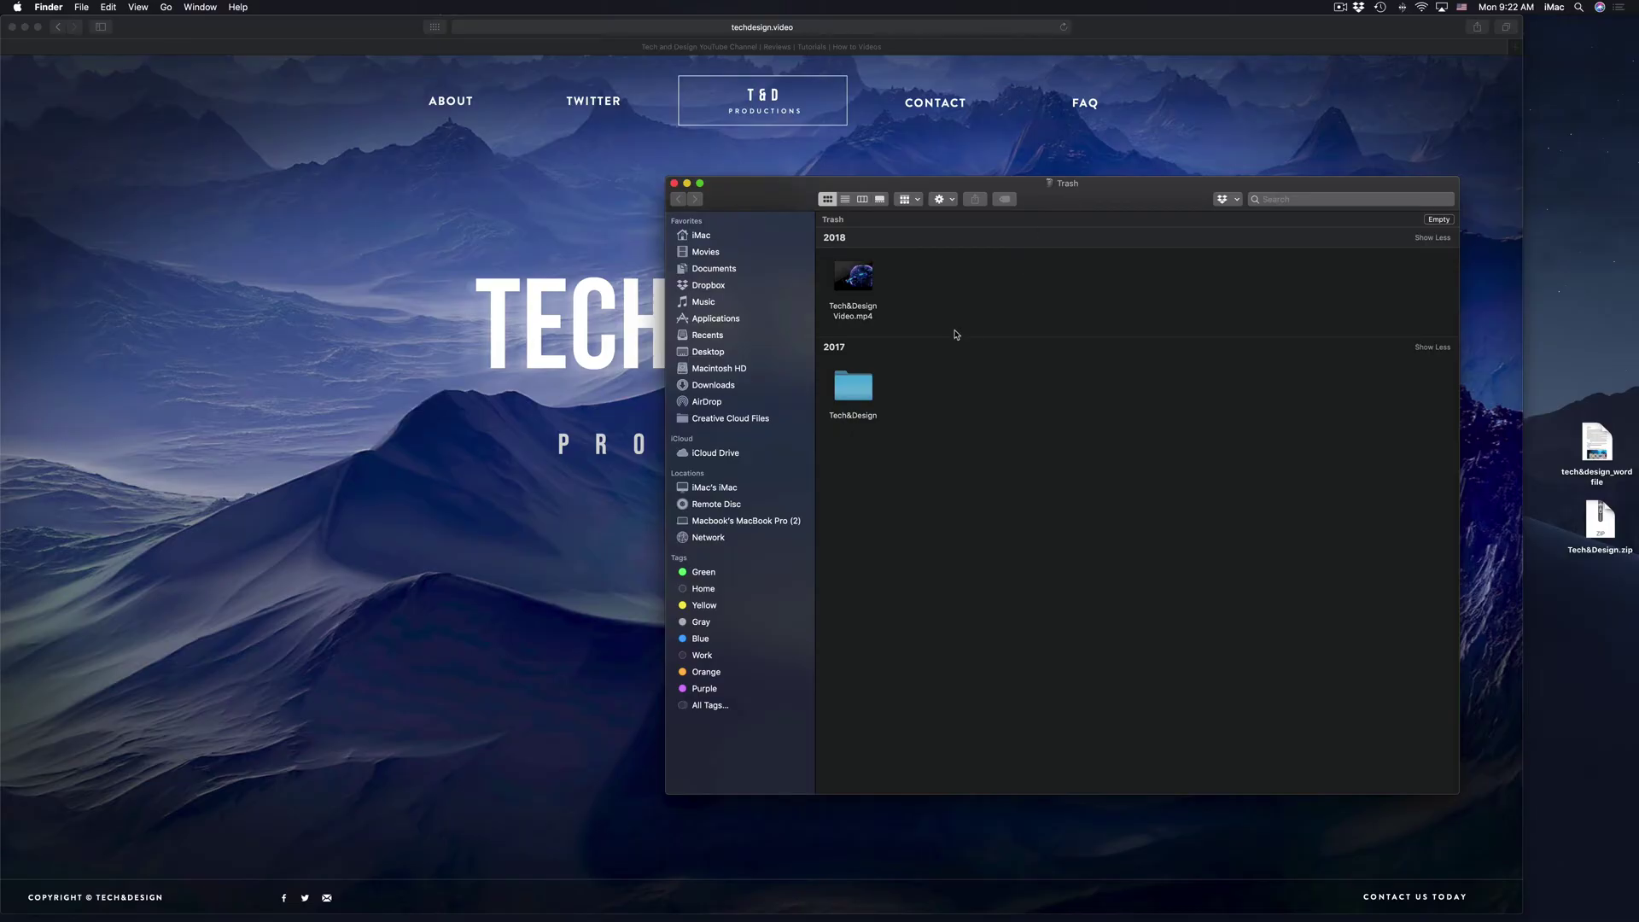
left_click_drag(1101, 195, 1041, 248)
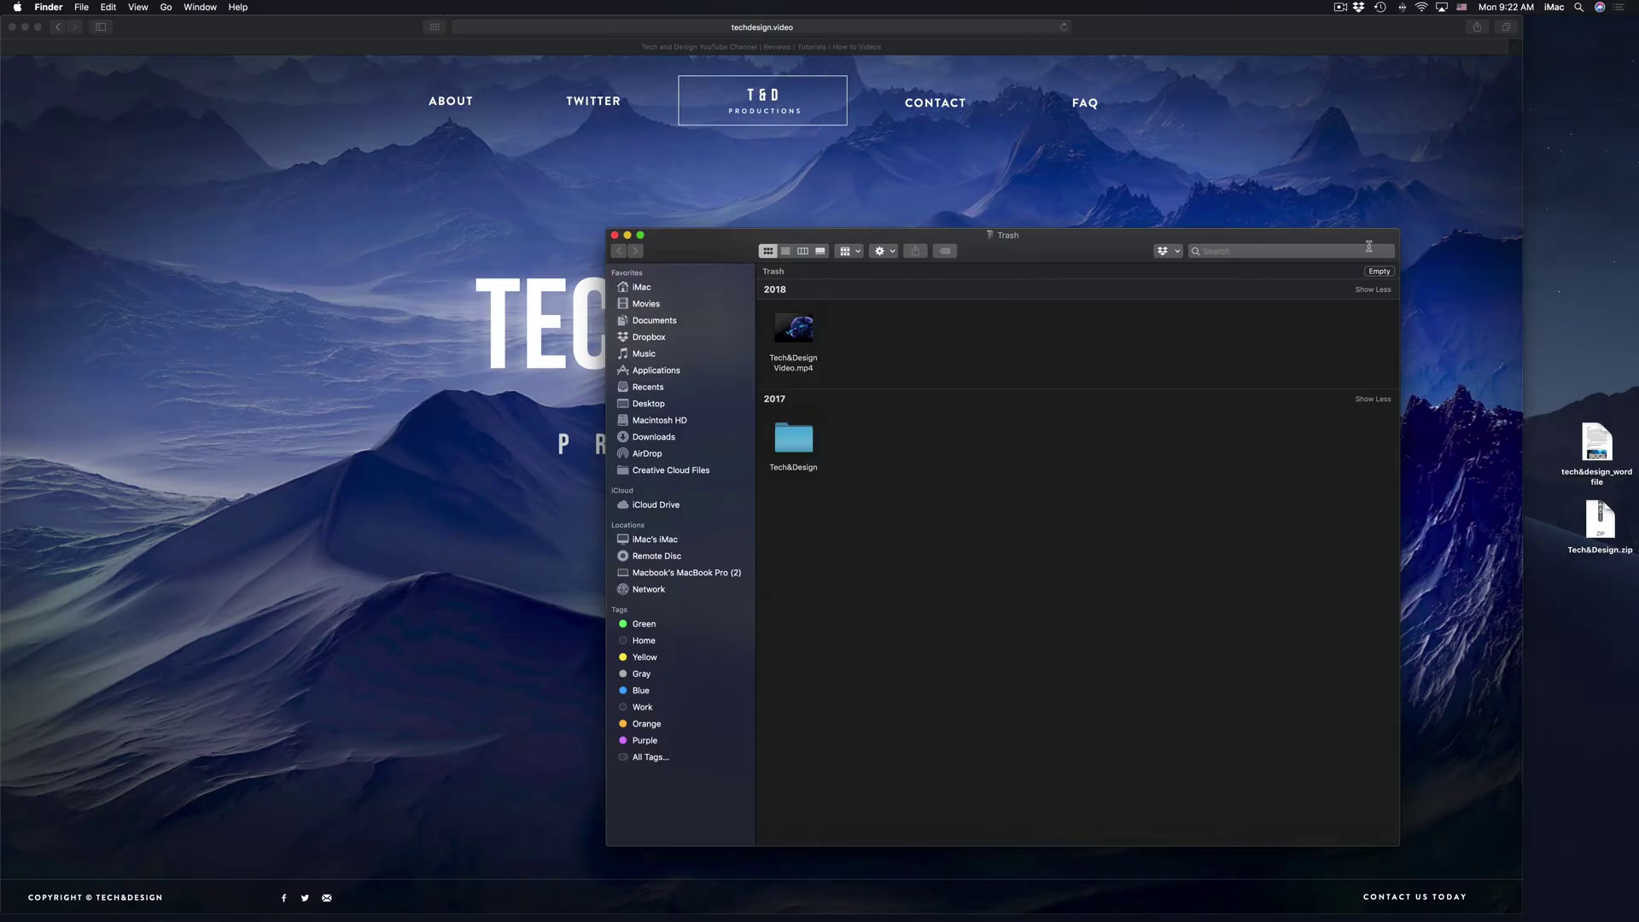
left_click_drag(1357, 239, 1352, 236)
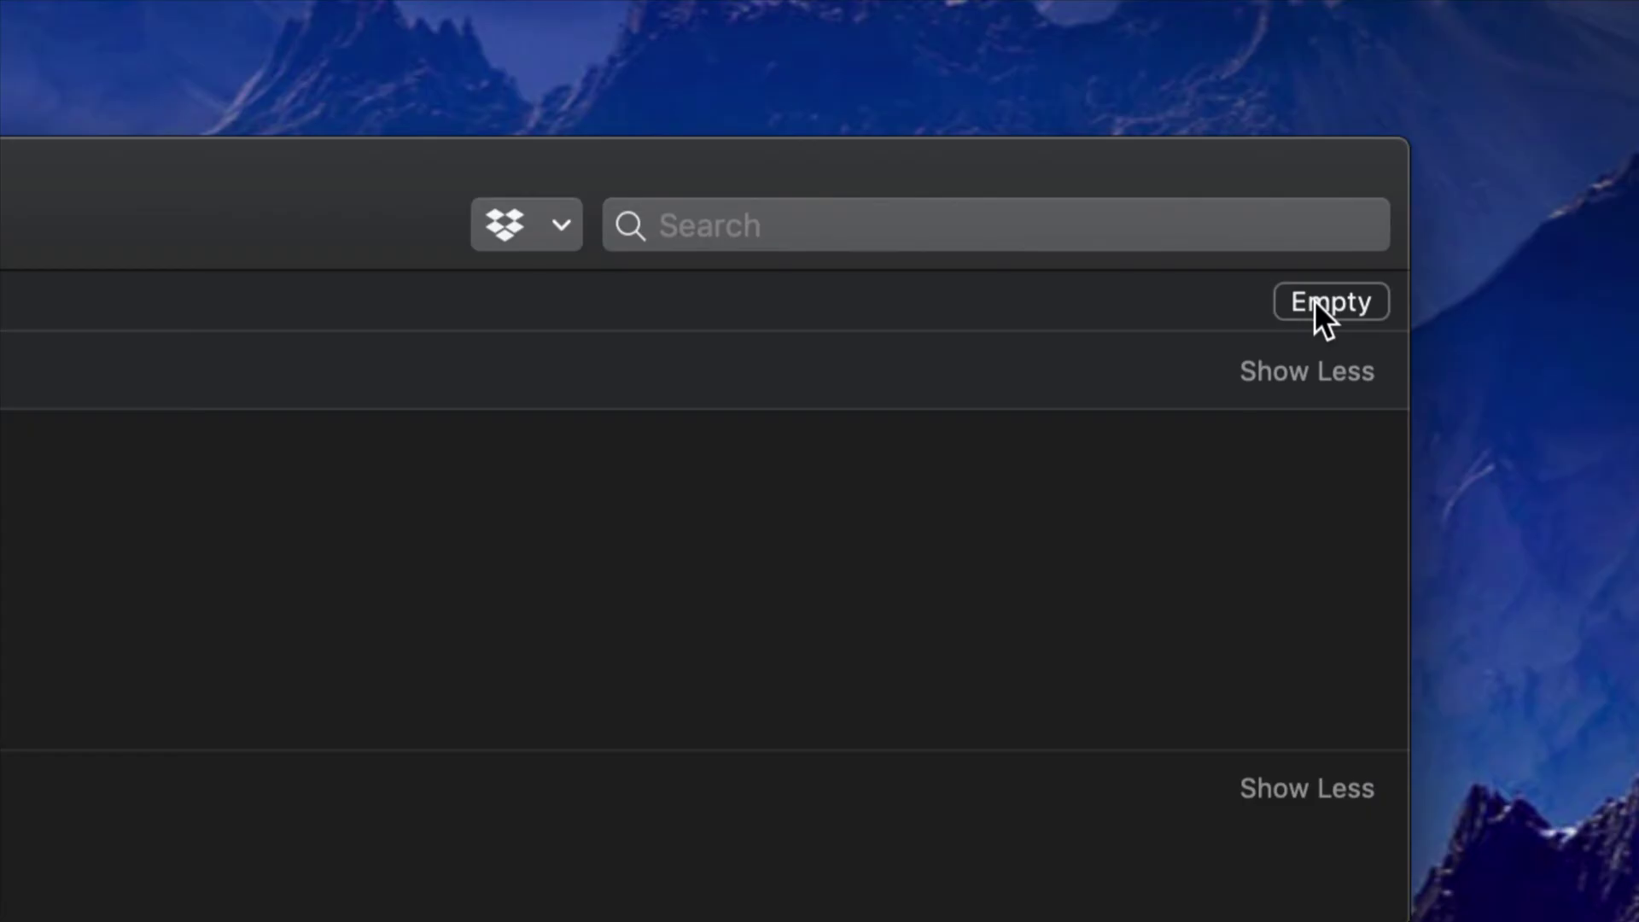
- Empty the Trash from its window and confirm permanent erasure
left_click(1329, 305)
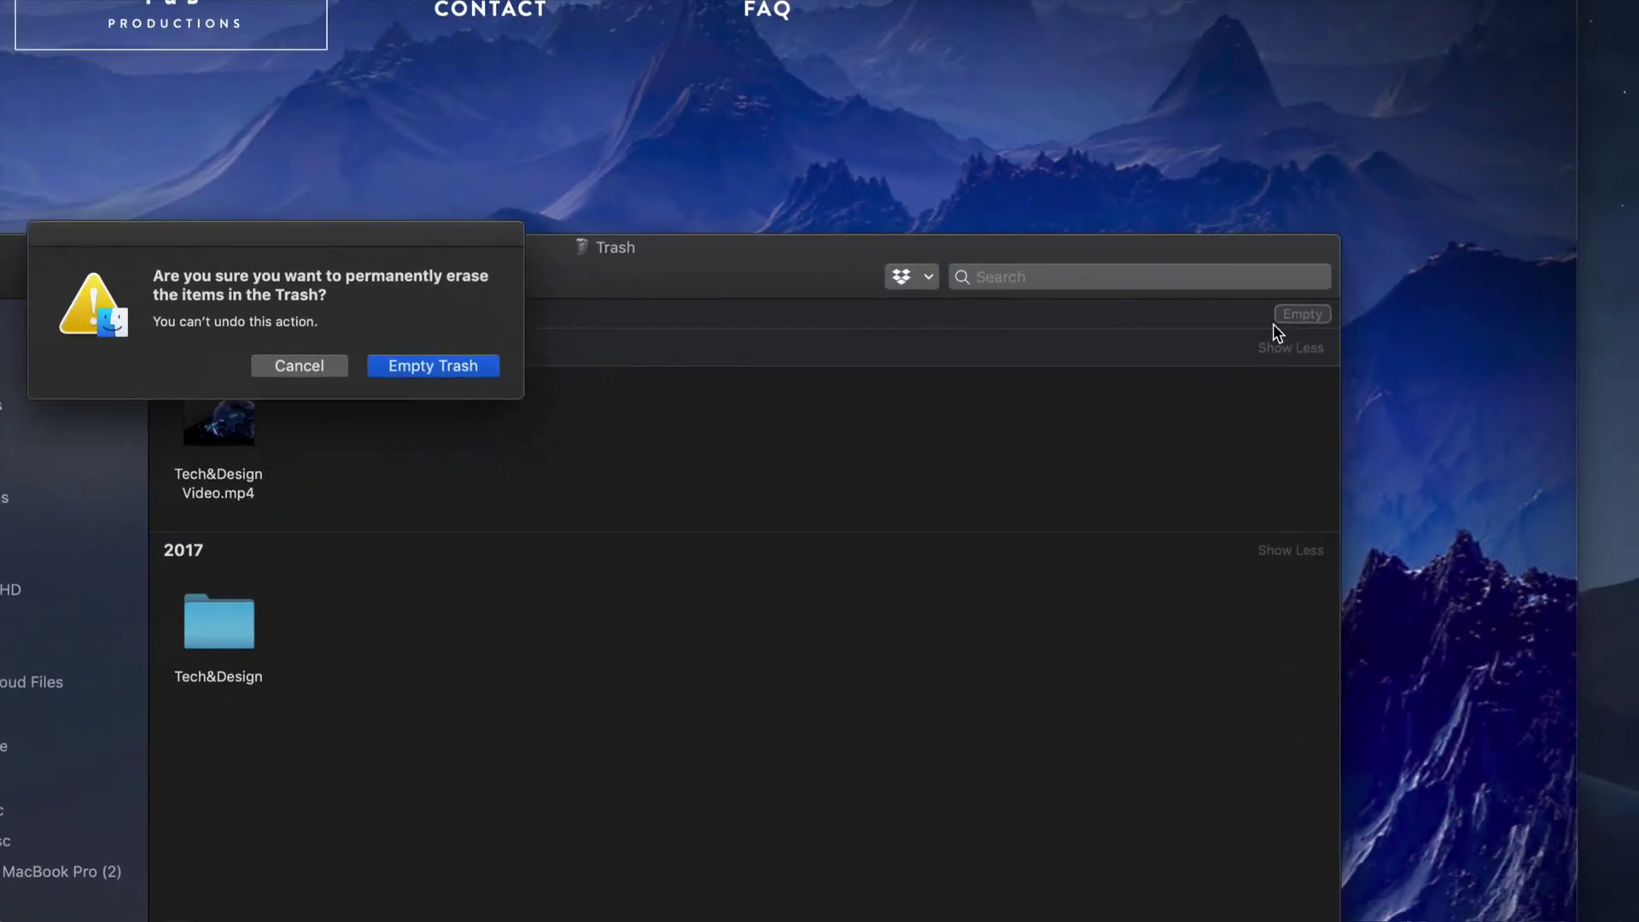
left_click_drag(386, 244, 683, 271)
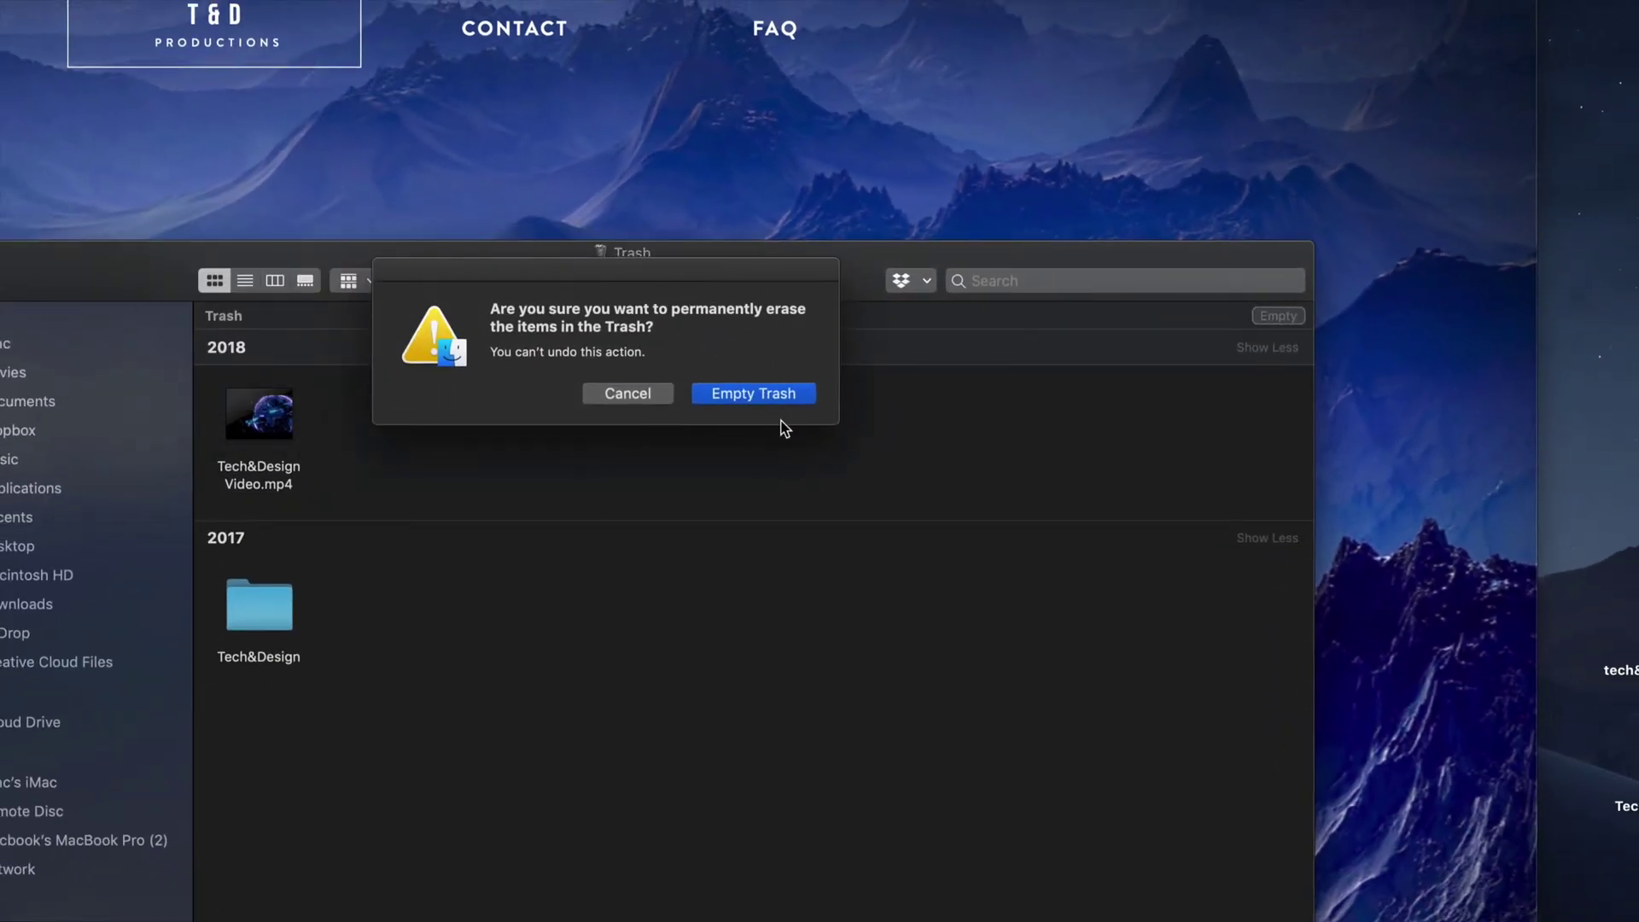
left_click(754, 394)
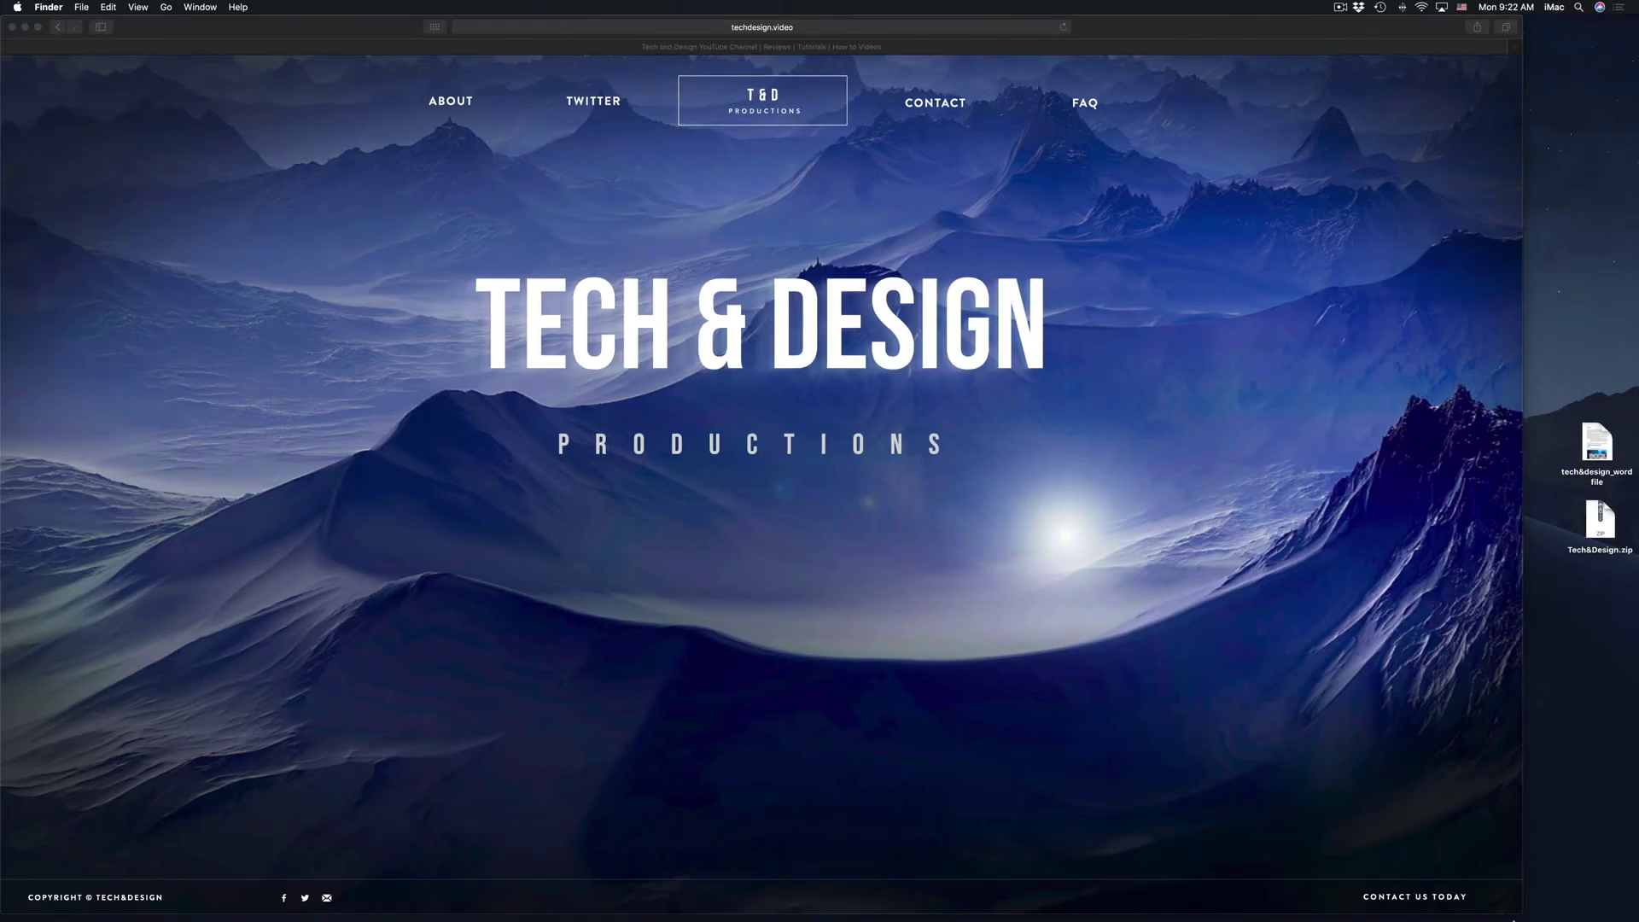
mouse_move(1520, 918)
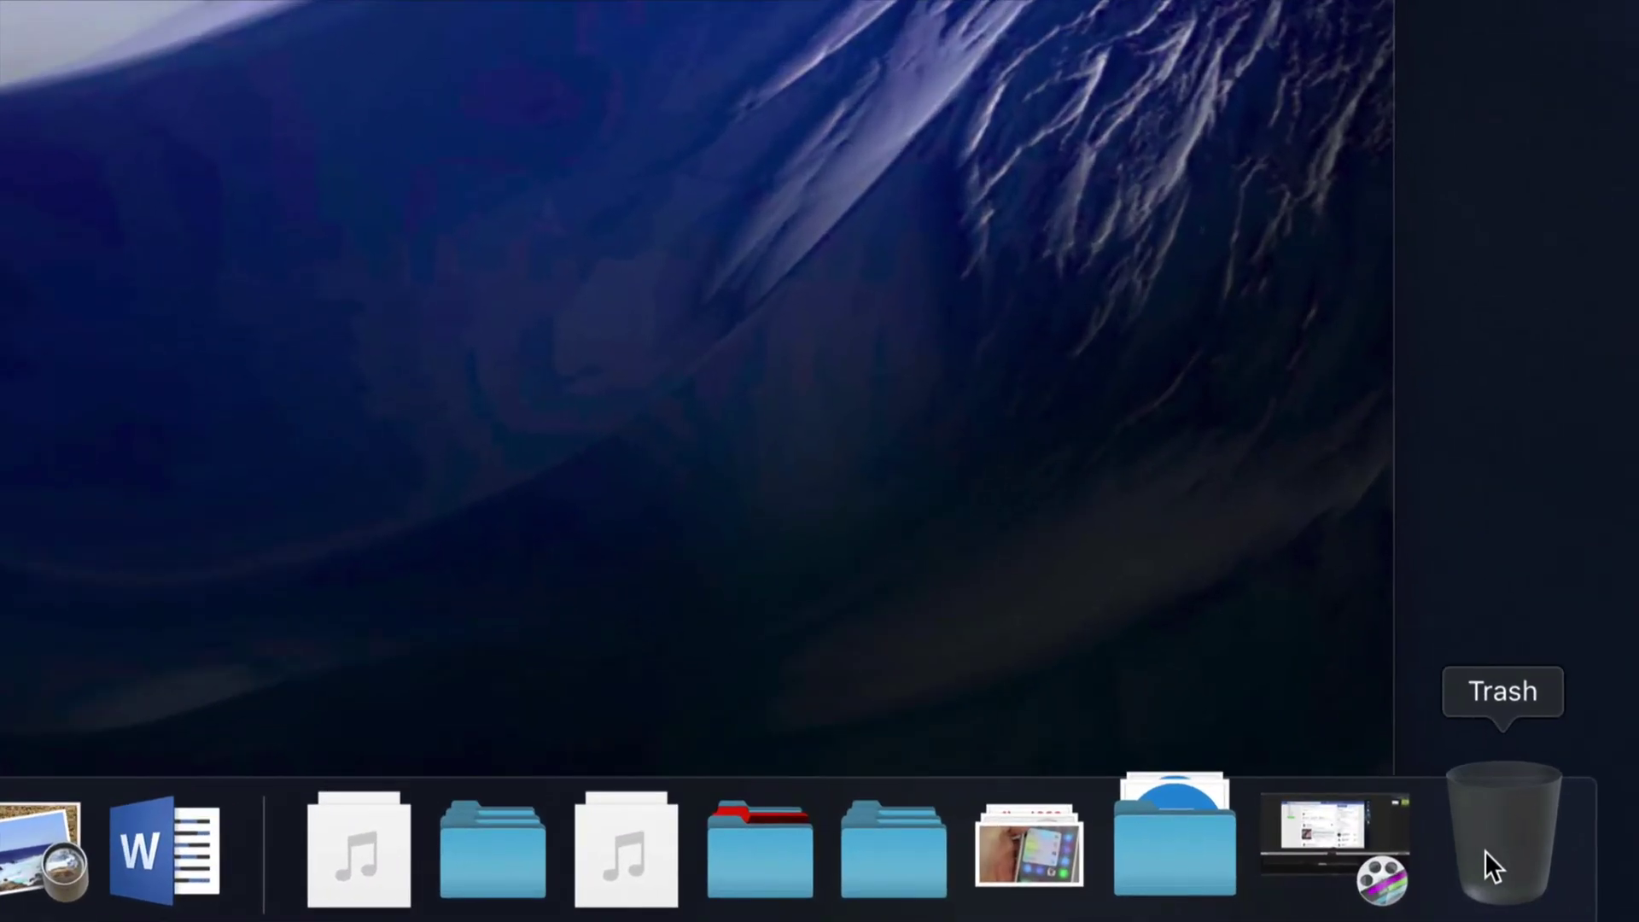
- Open the empty Trash window and position it beside the remaining desktop files
left_click(1511, 879)
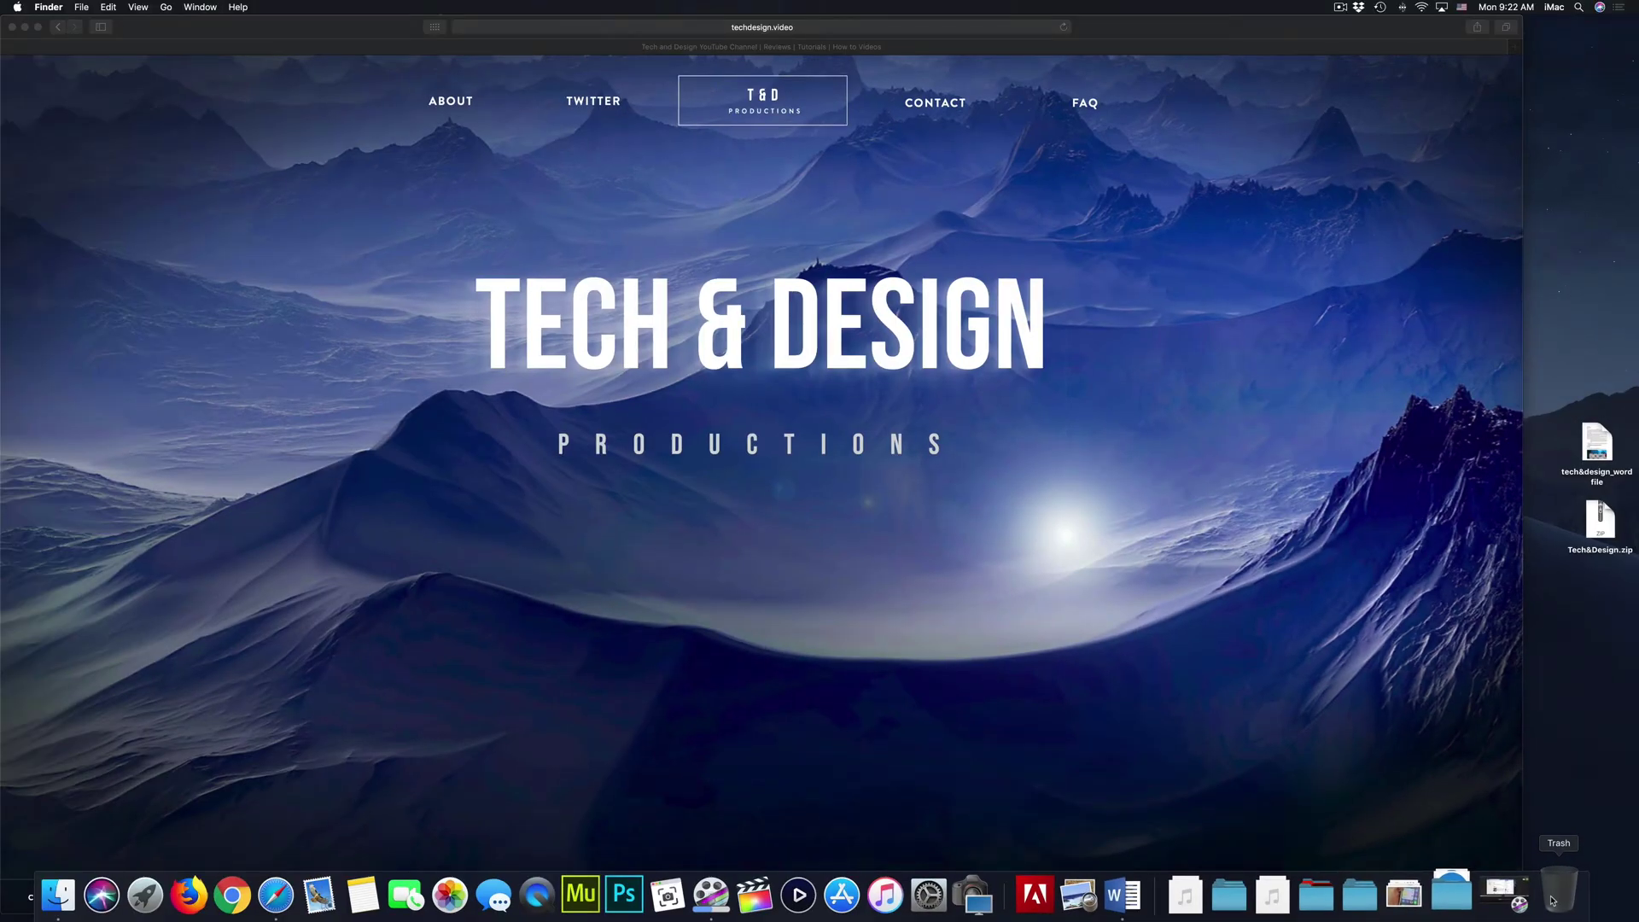
left_click(1552, 899)
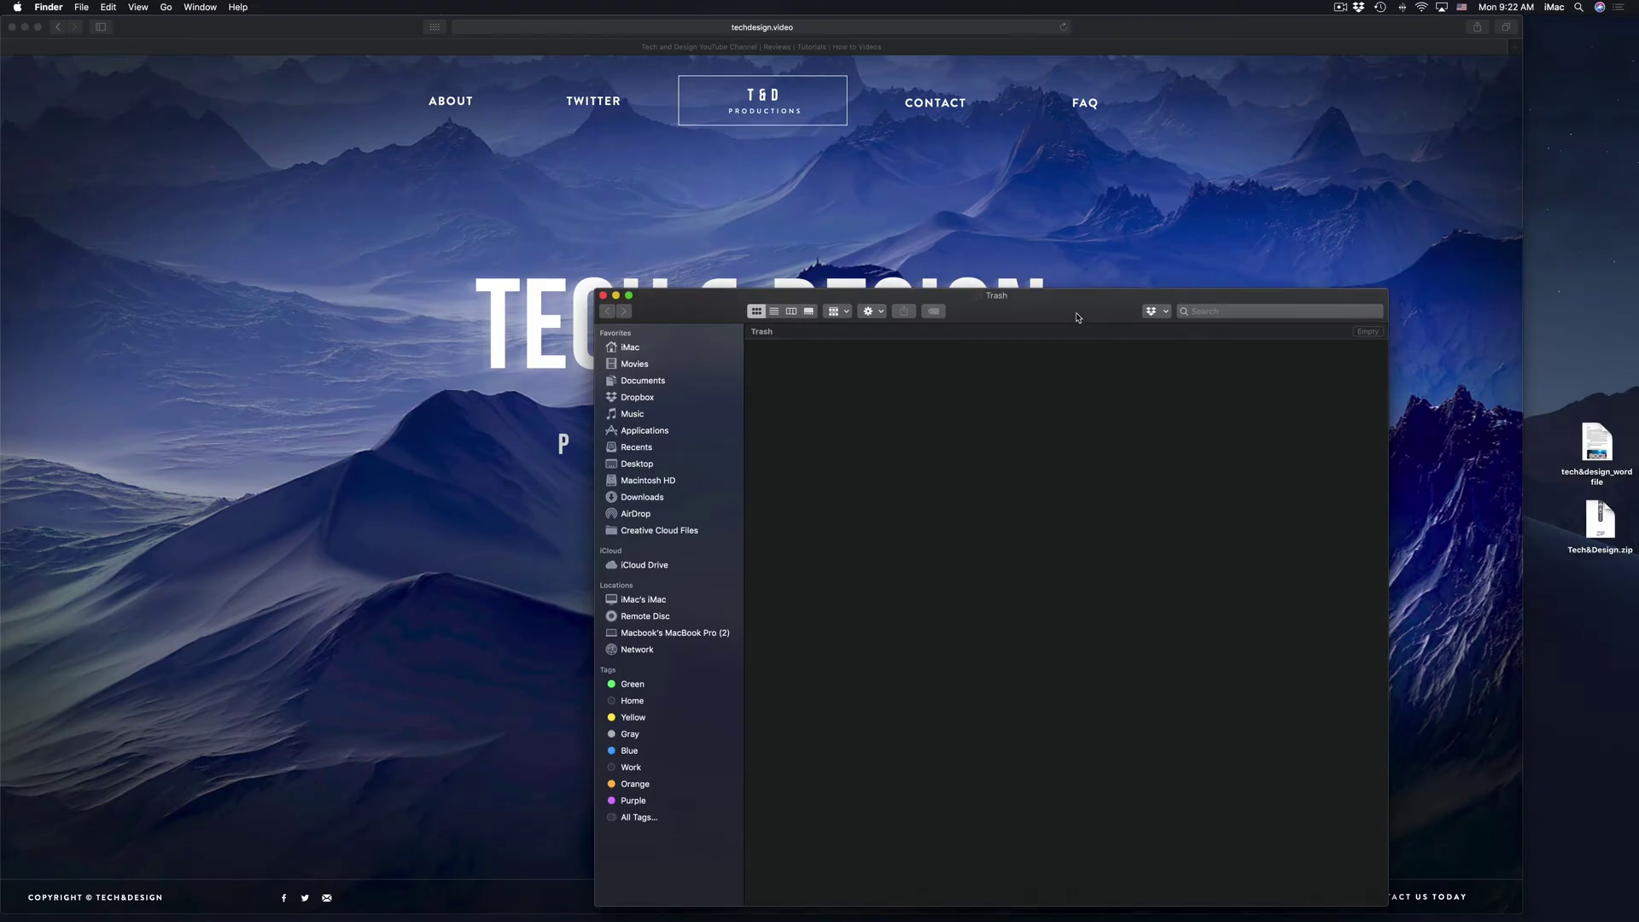
left_click_drag(1075, 323, 1085, 241)
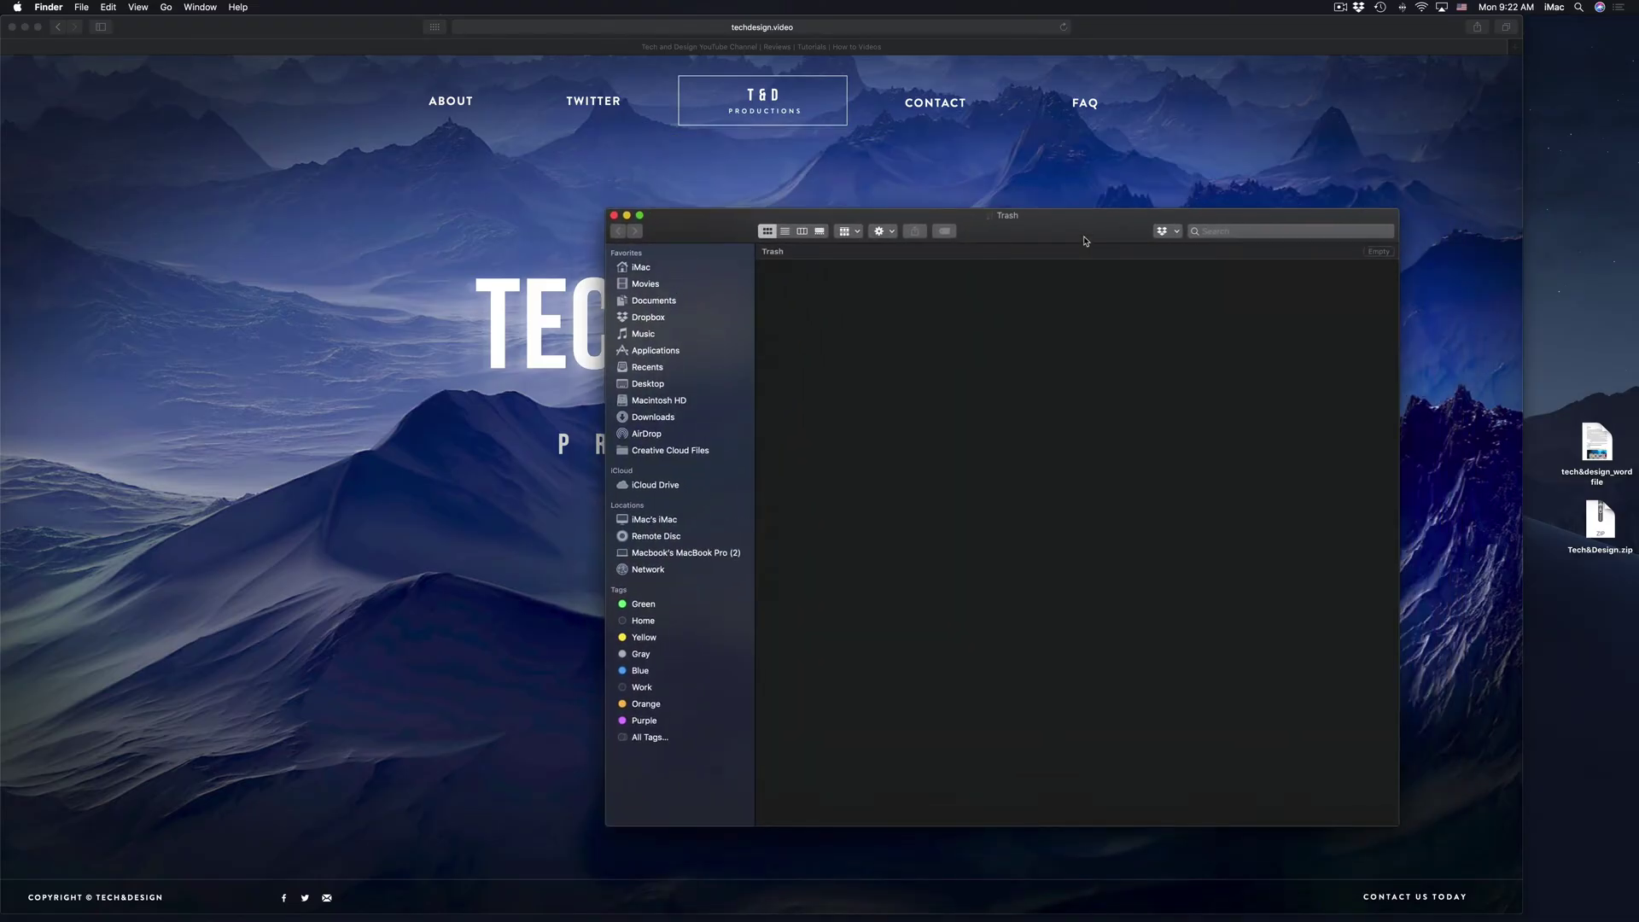
left_click_drag(1085, 237, 1101, 307)
mouse_move(1549, 897)
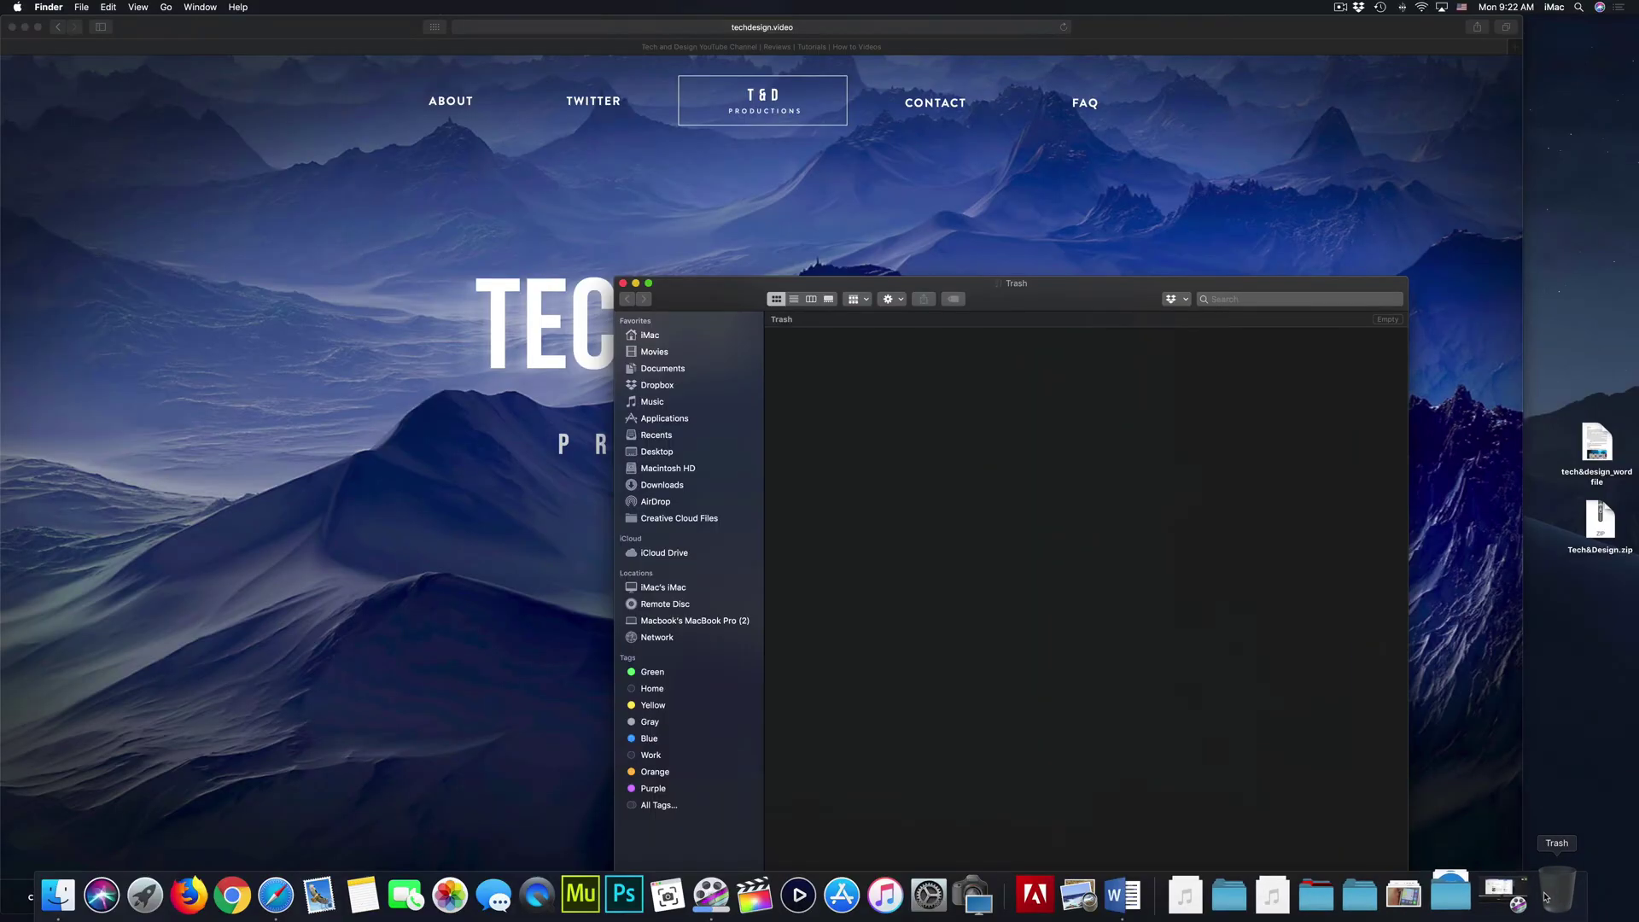
left_click_drag(1141, 304, 1223, 270)
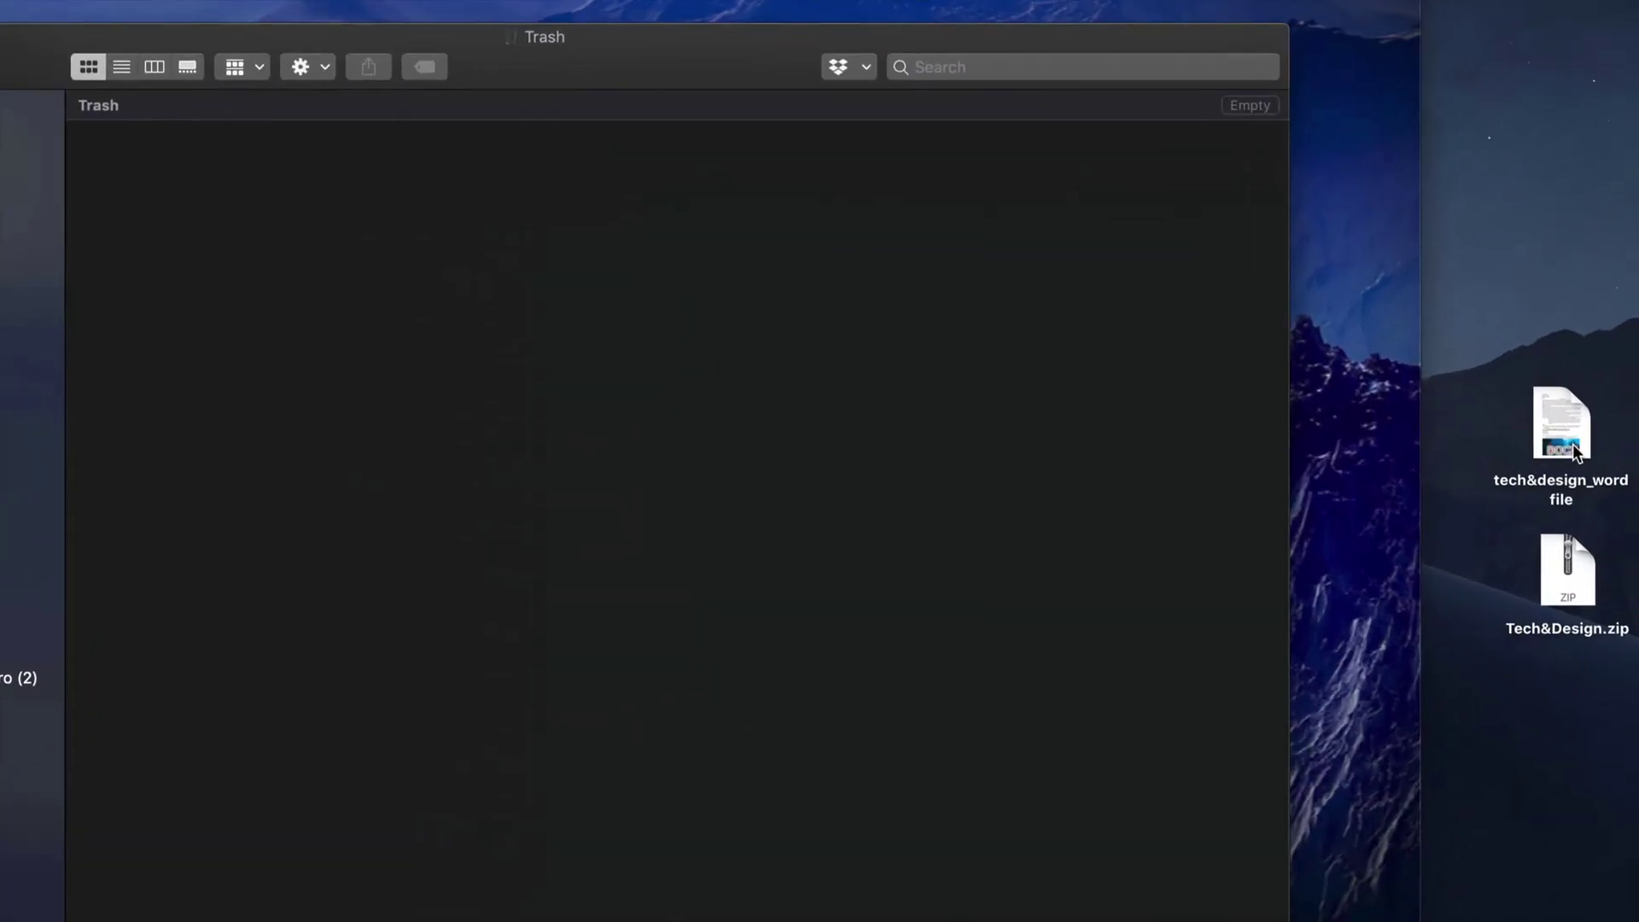
- Drag tech&design_word and Tech&Design.zip into the Trash window, then empty it permanently
left_click_drag(1598, 451, 1473, 453)
left_click_drag(1310, 445, 730, 250)
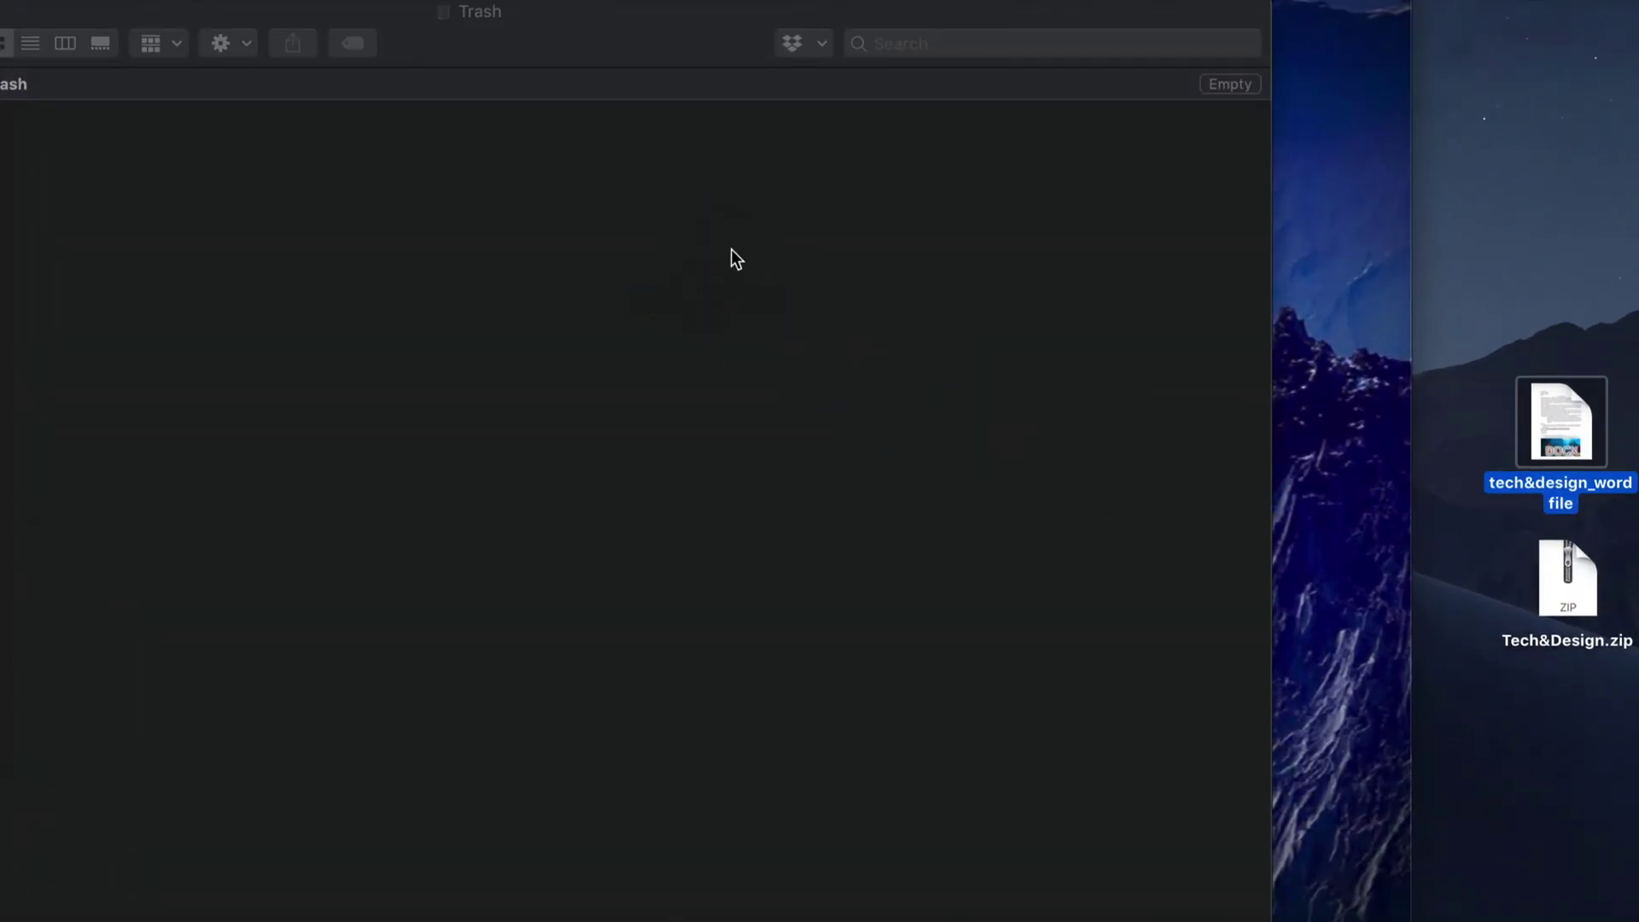
left_click_drag(1575, 606, 488, 311)
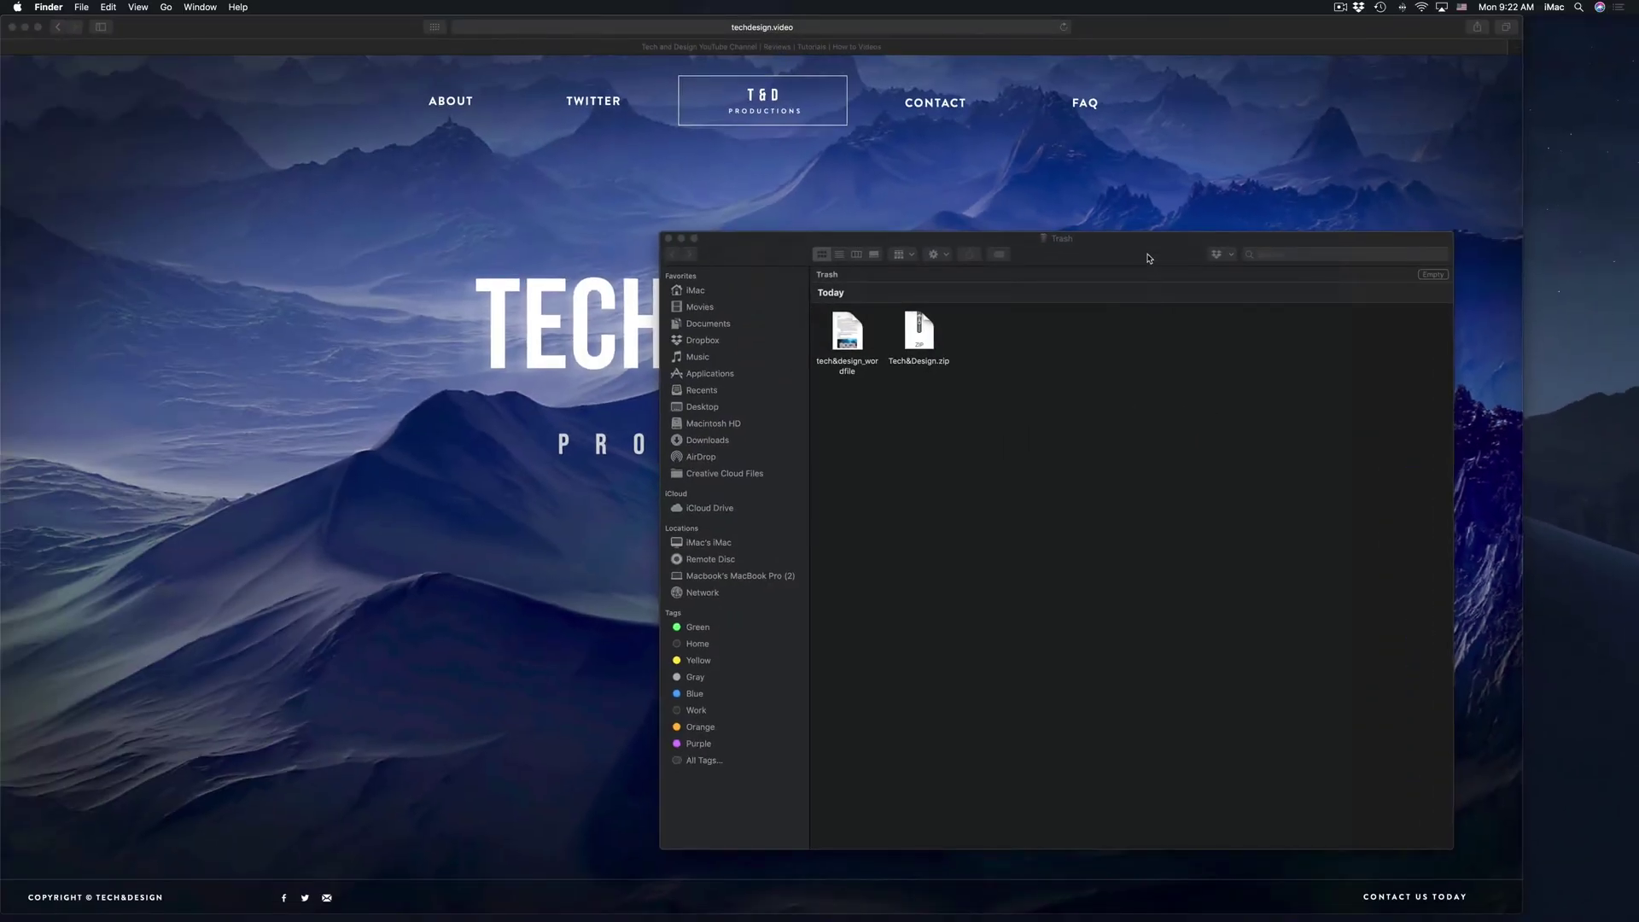
left_click_drag(1149, 258, 1008, 256)
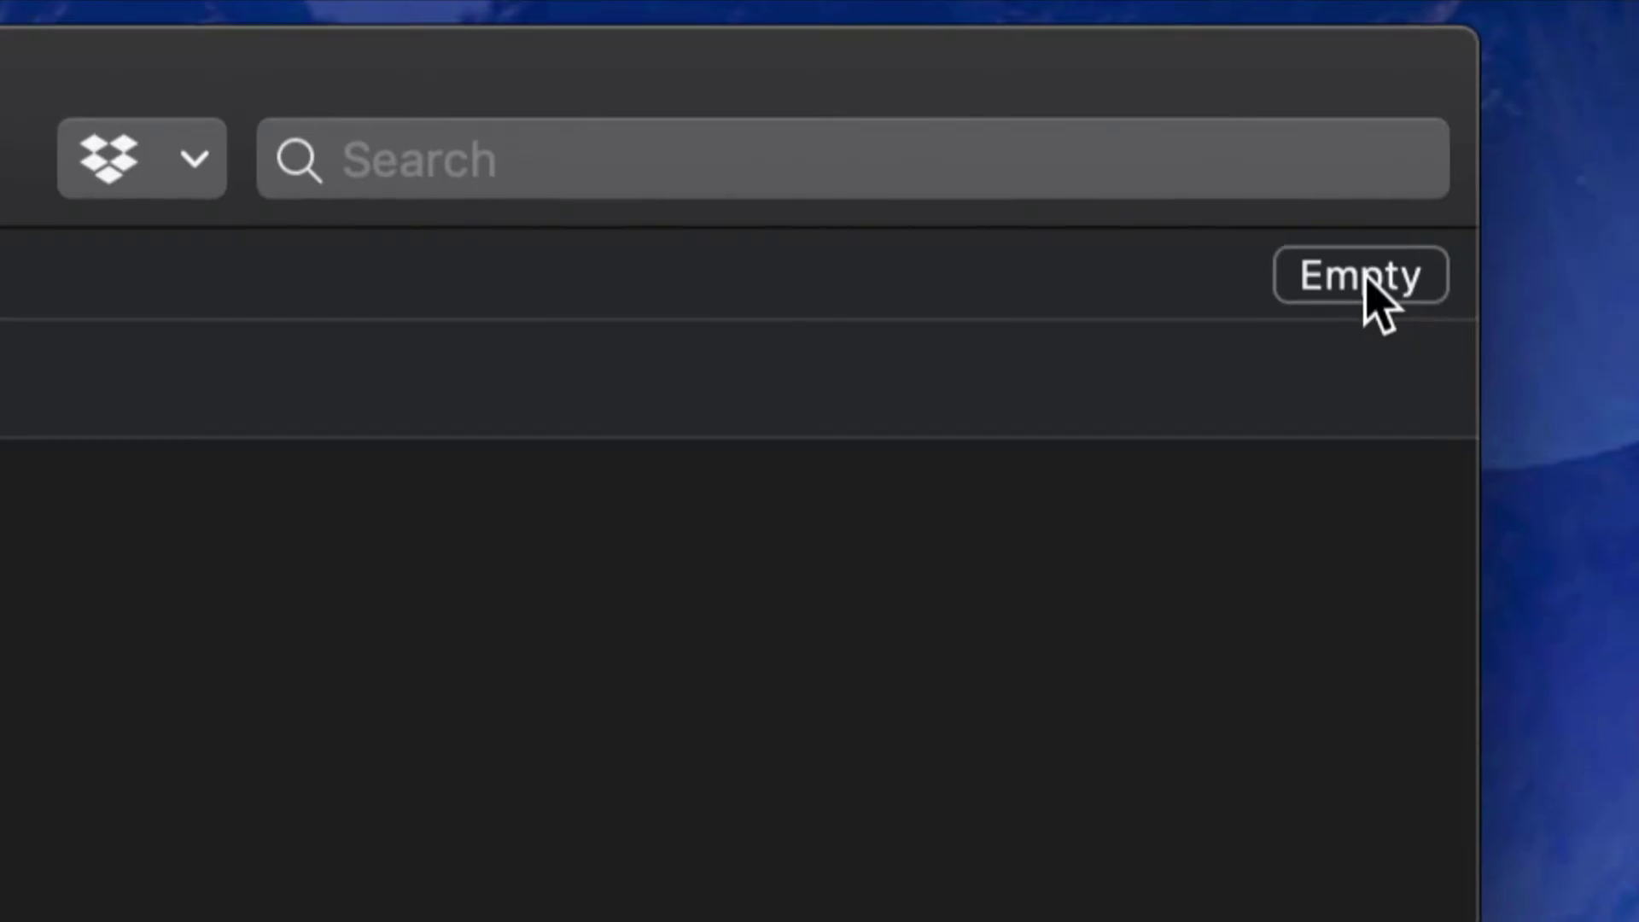
left_click(1391, 285)
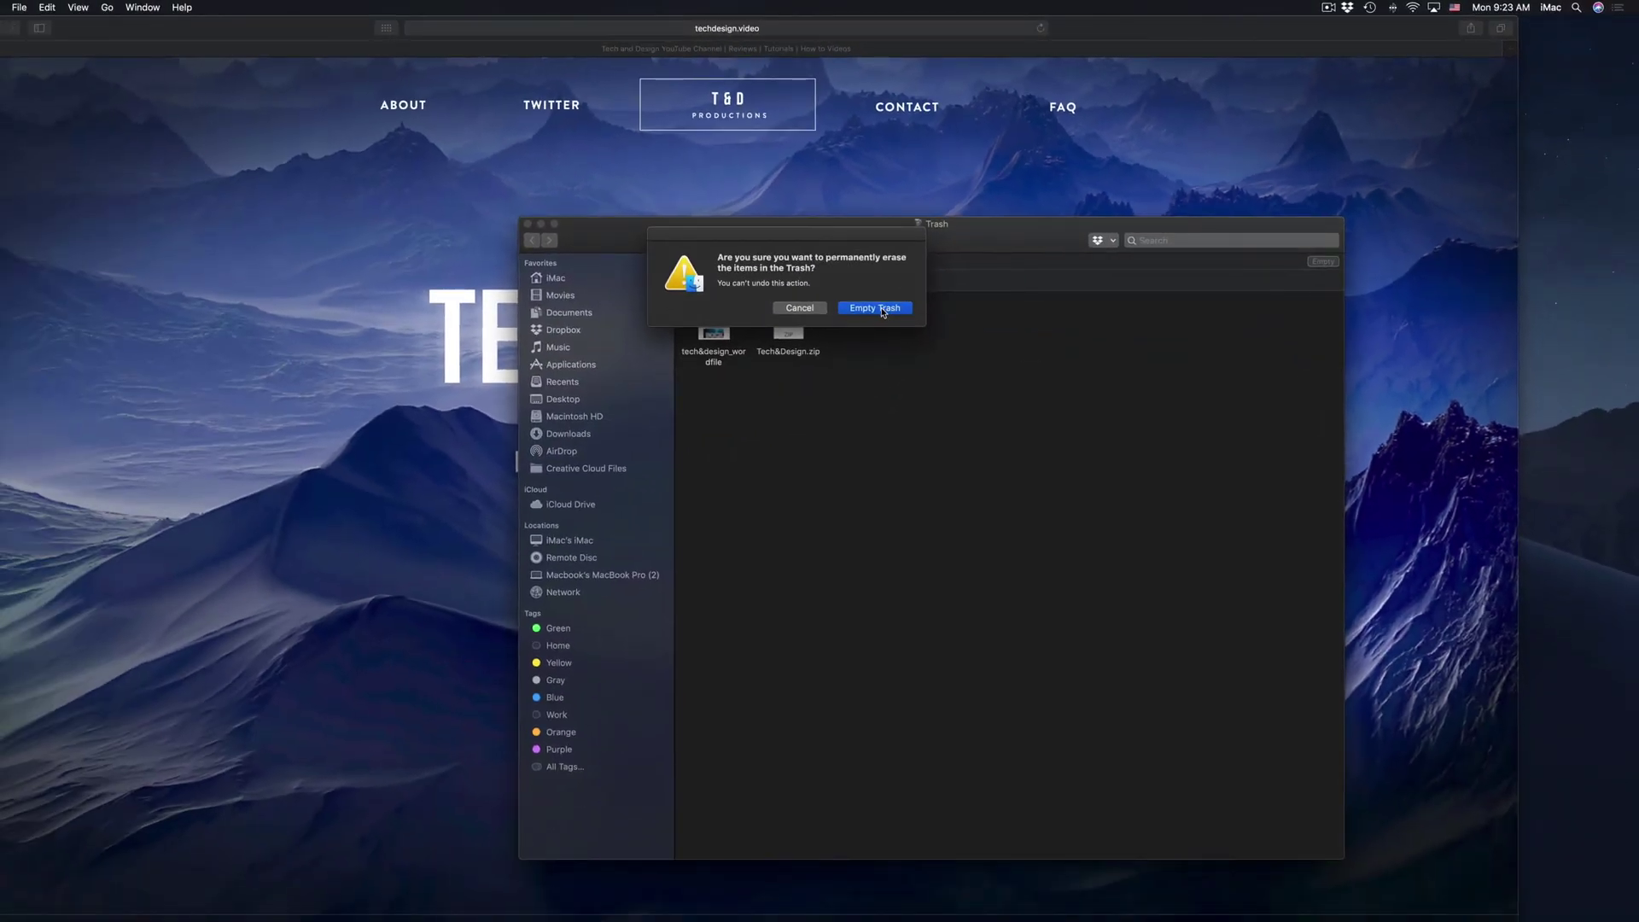
left_click(882, 309)
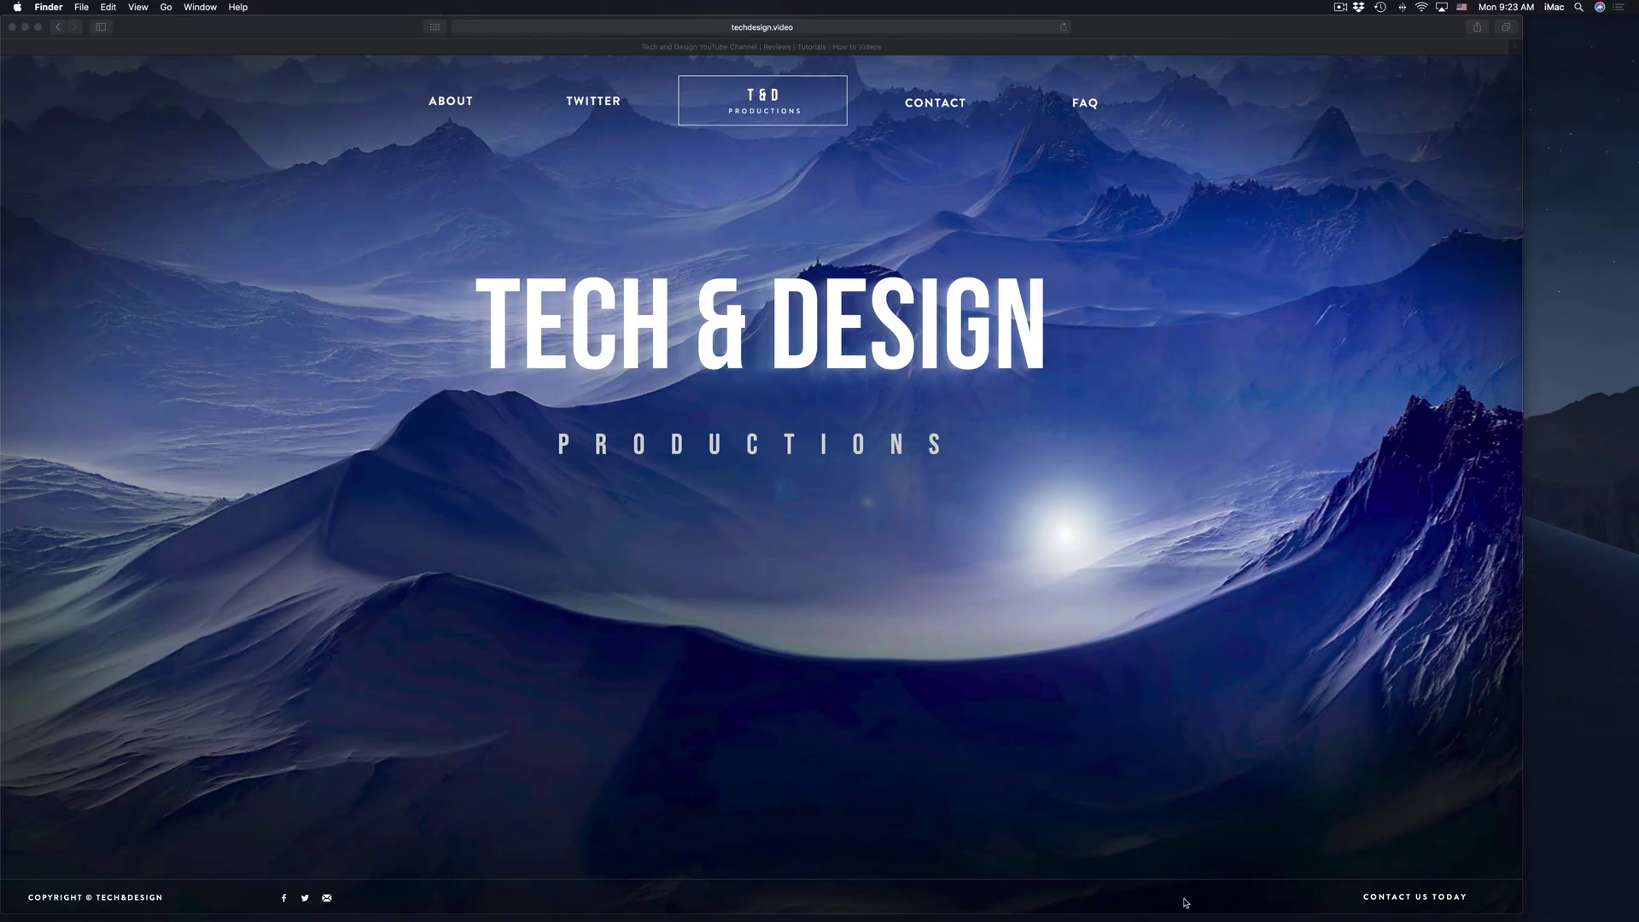
mouse_move(1185, 918)
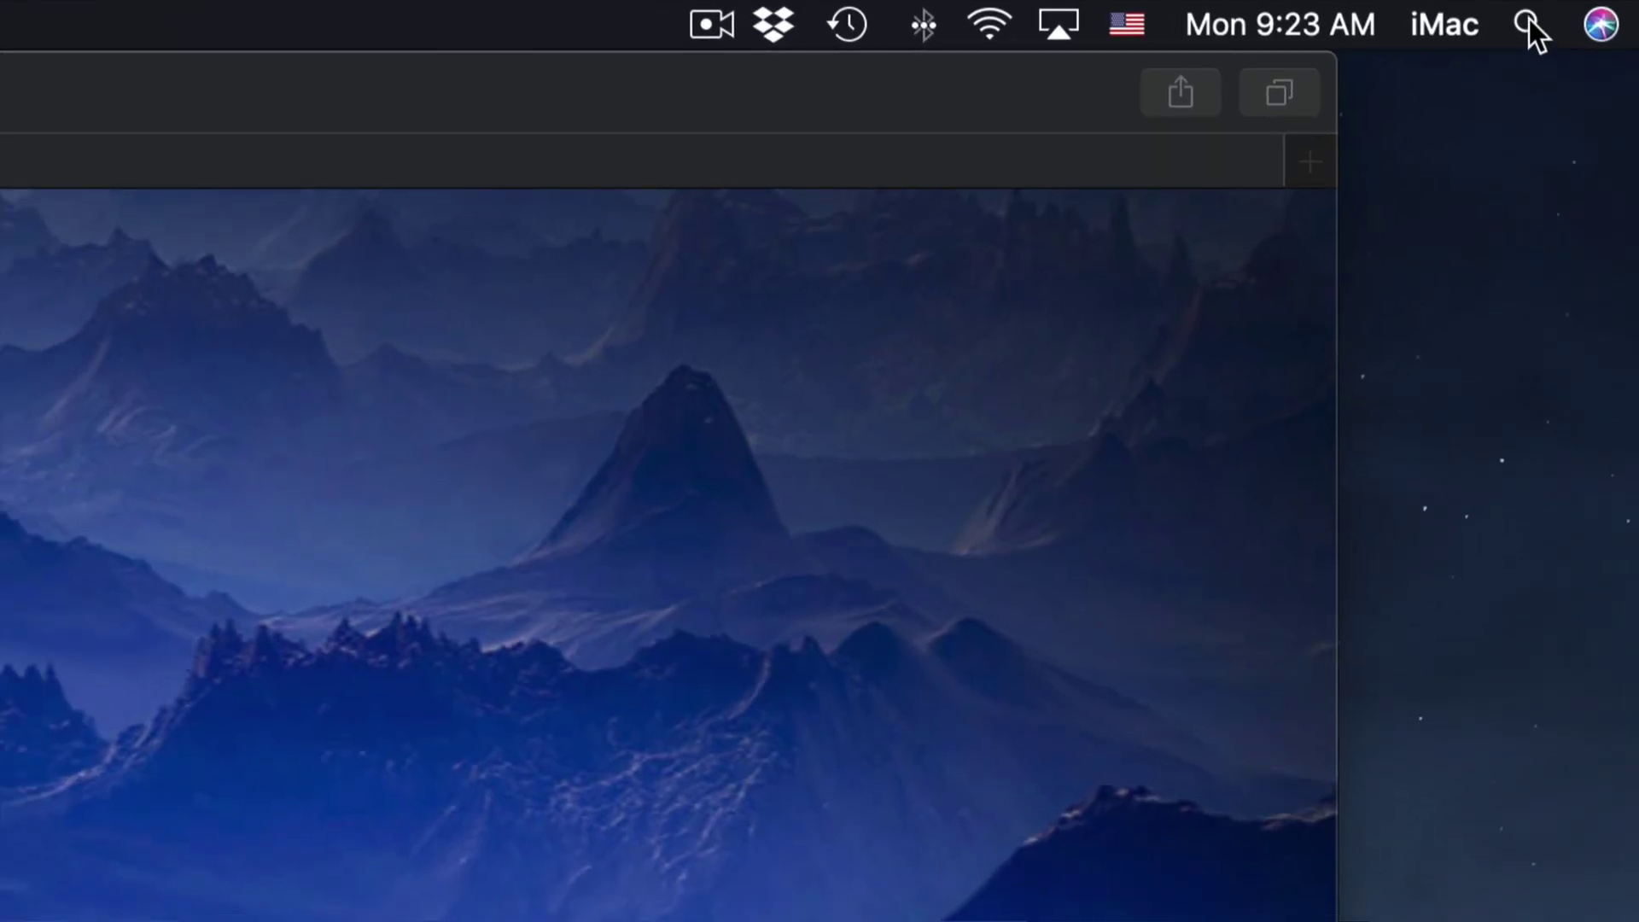
- Open System Preferences via Spotlight and go to the Trackpad pane
left_click(1528, 26)
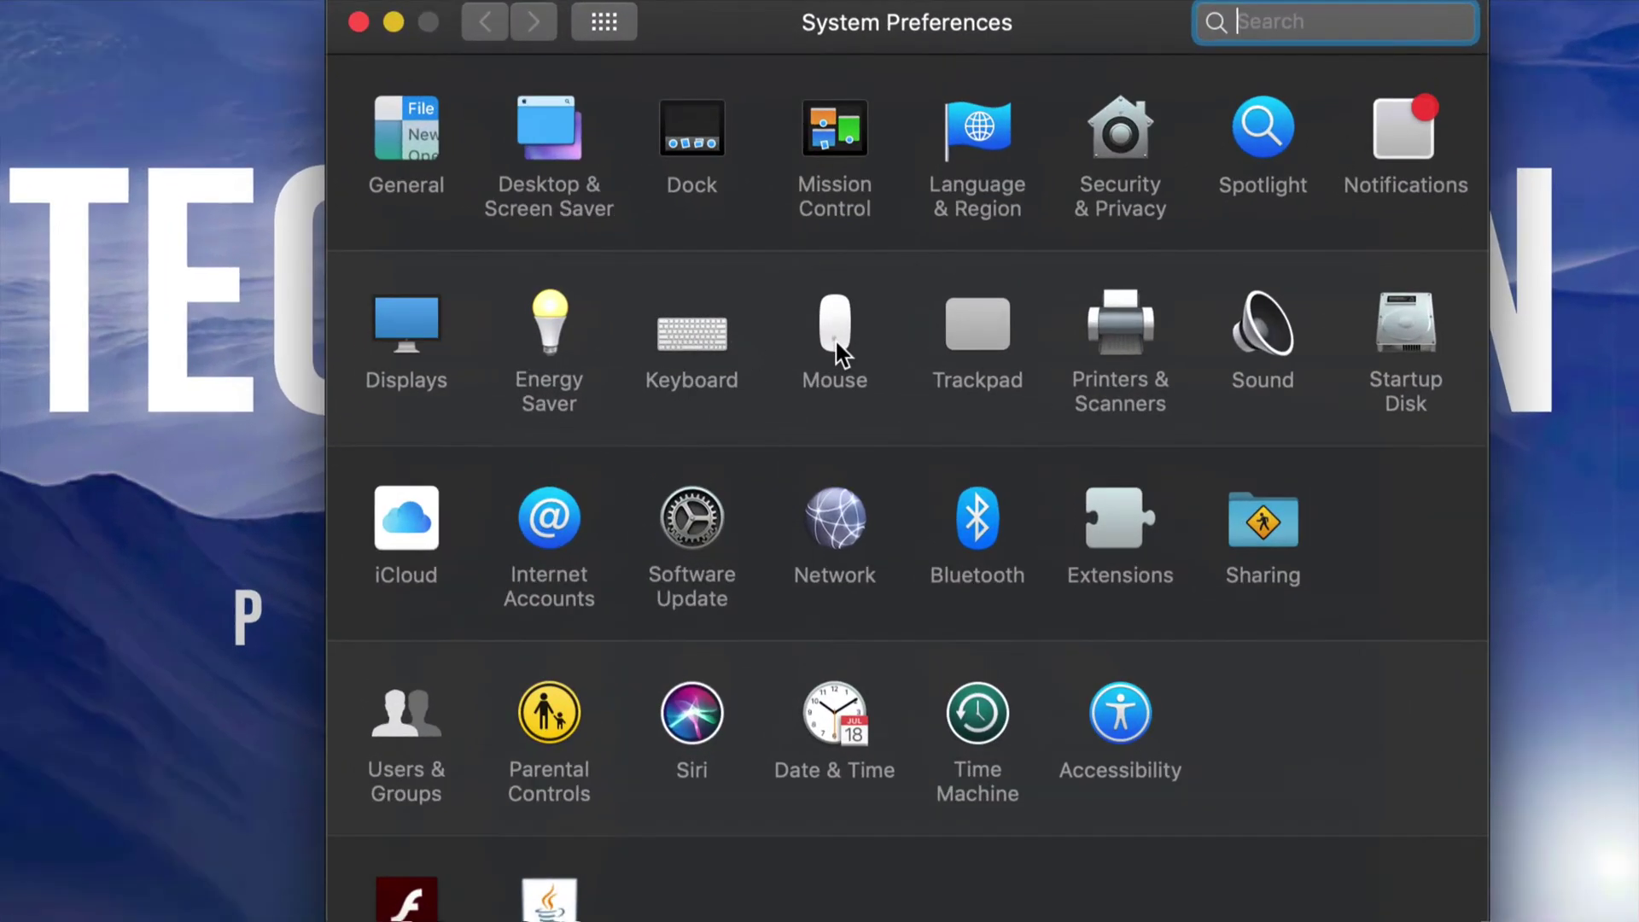
left_click(985, 340)
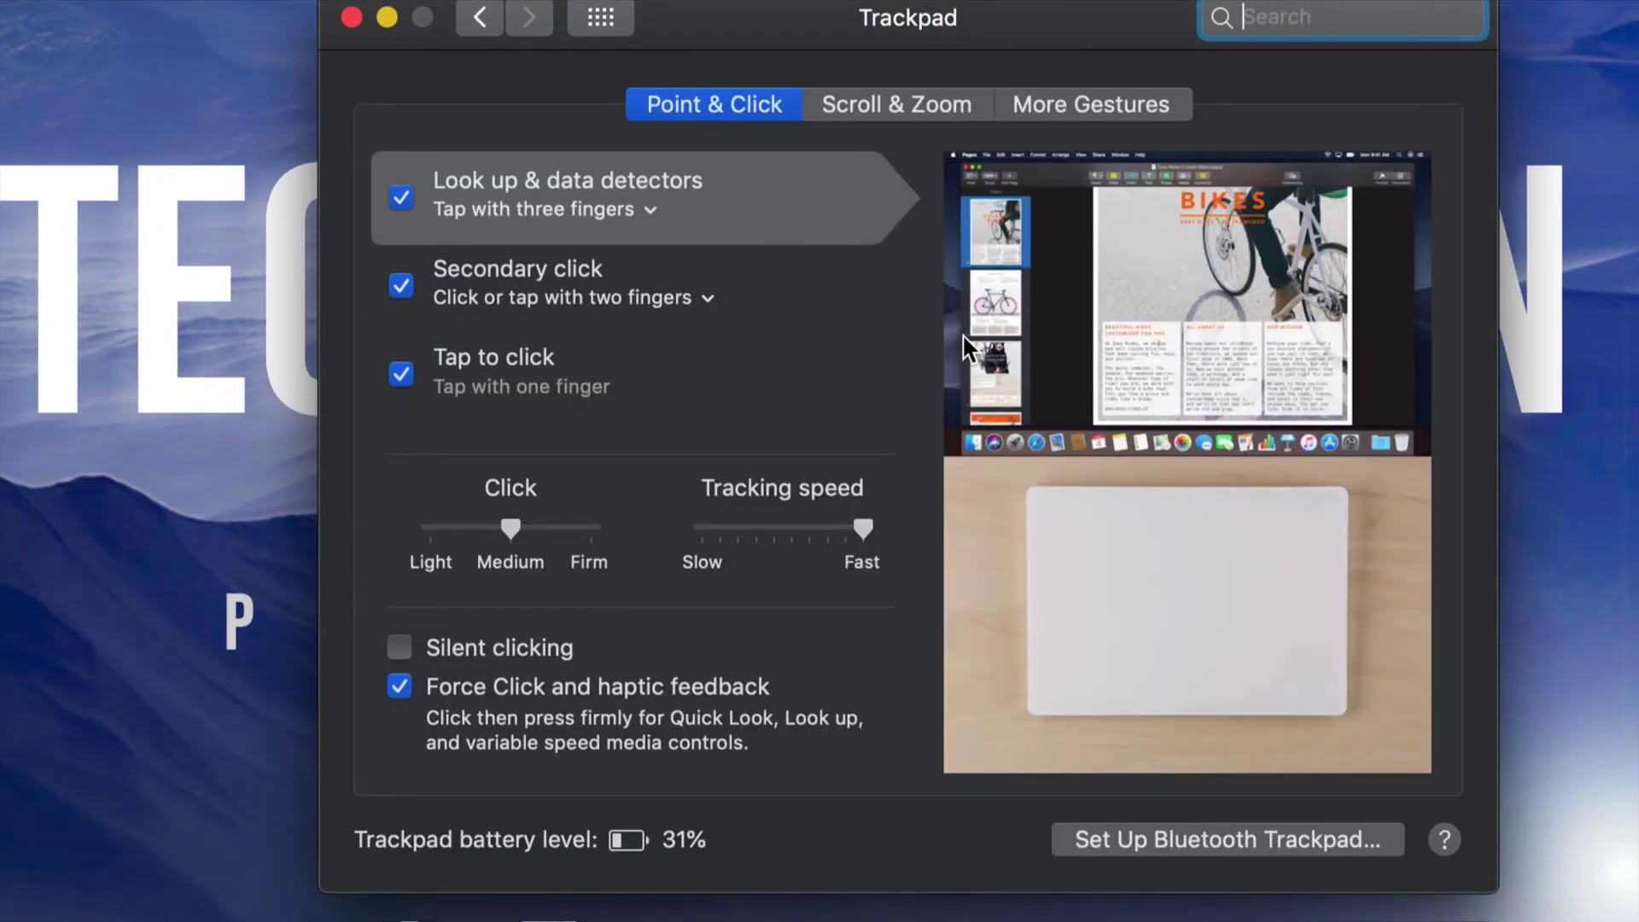
mouse_move(818, 329)
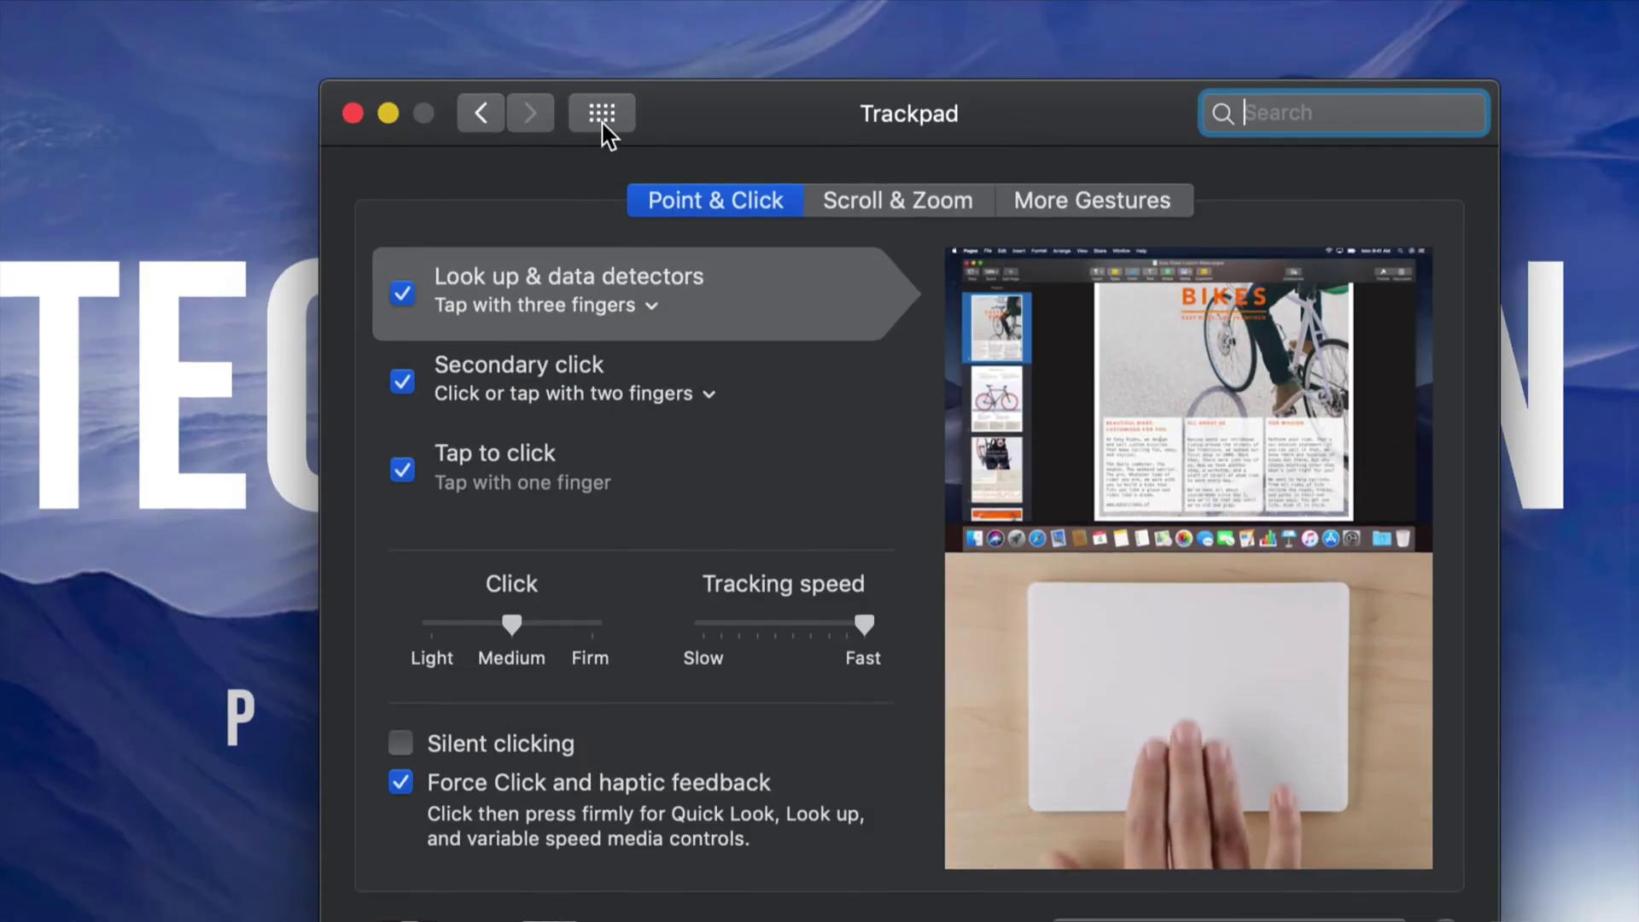
- In the Mouse pane, toggle Secondary click off and back on, then return to Show All
left_click(602, 19)
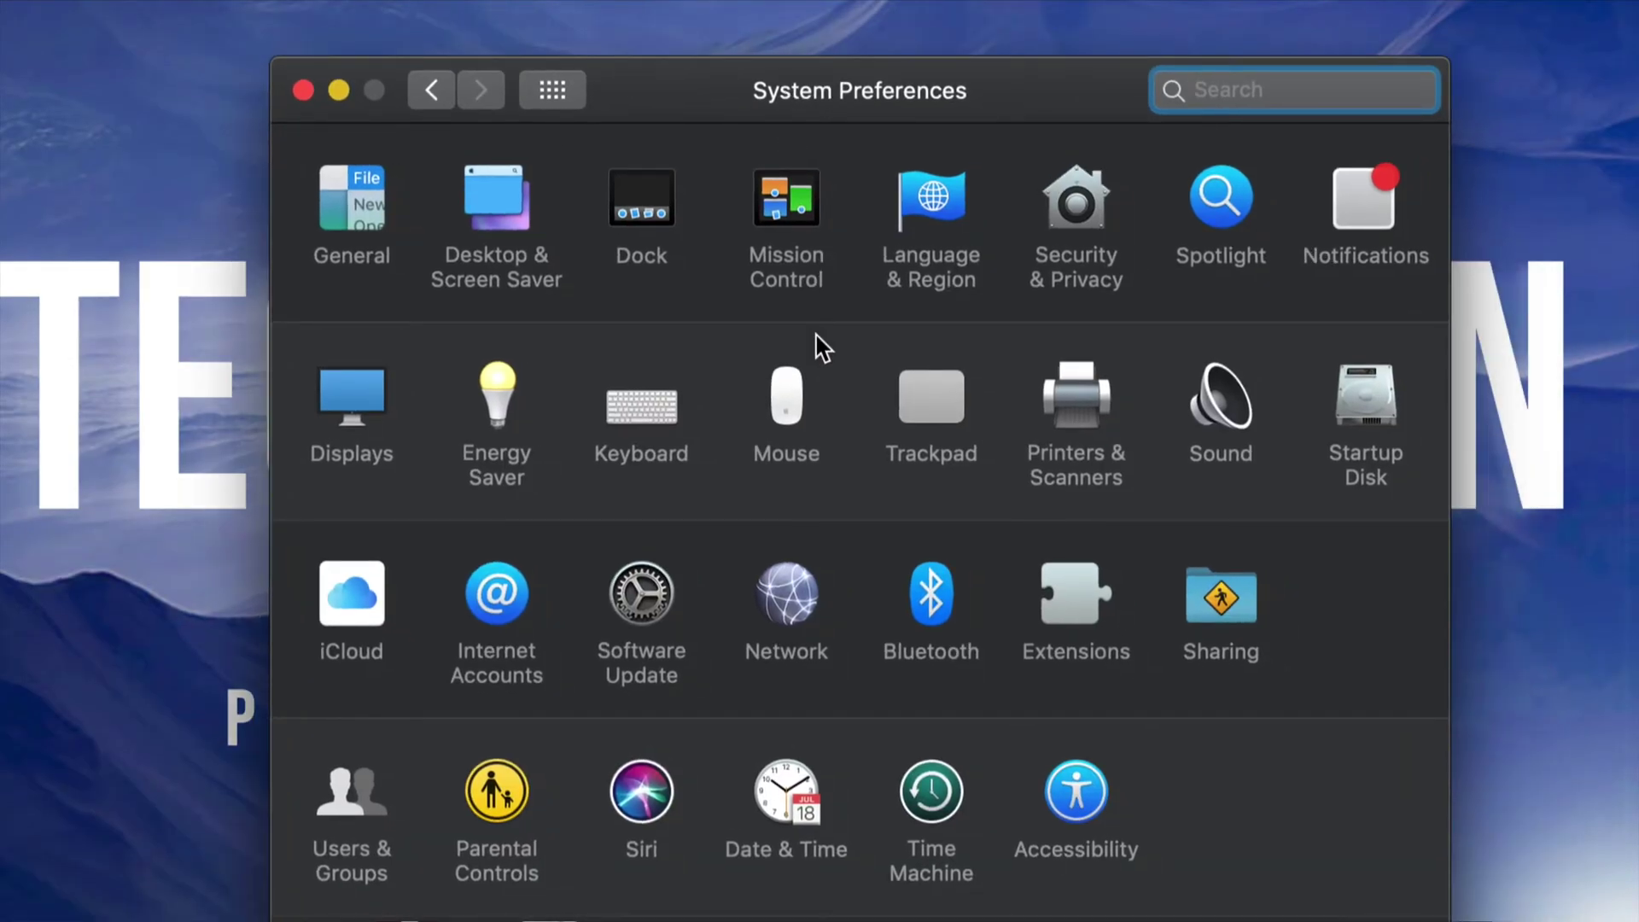
left_click(787, 395)
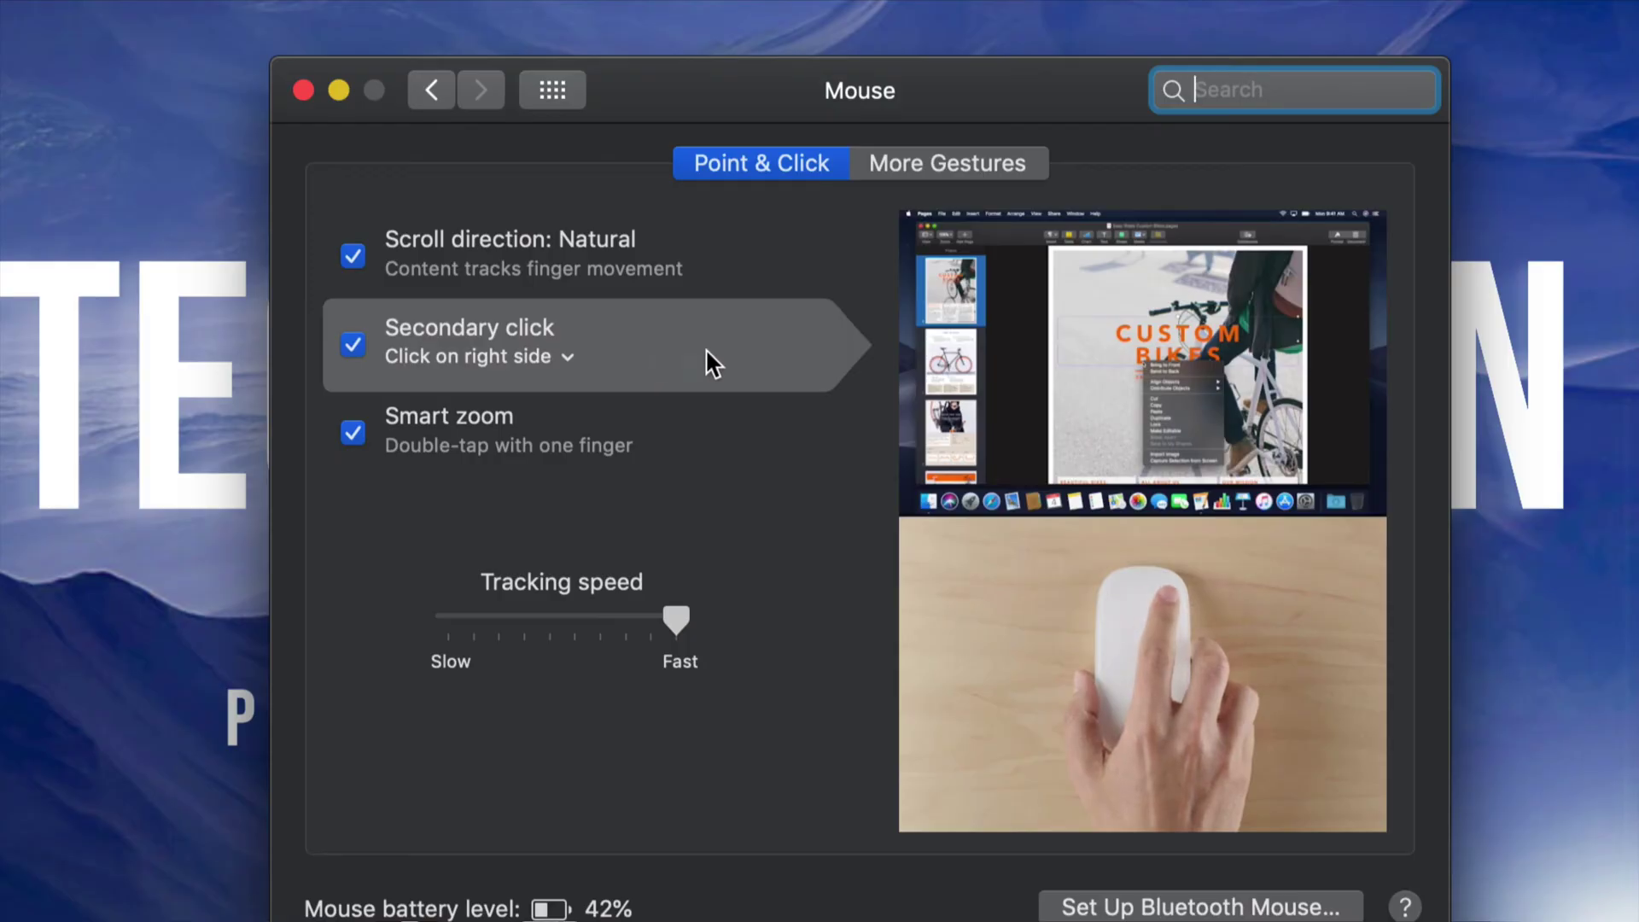
left_click(351, 345)
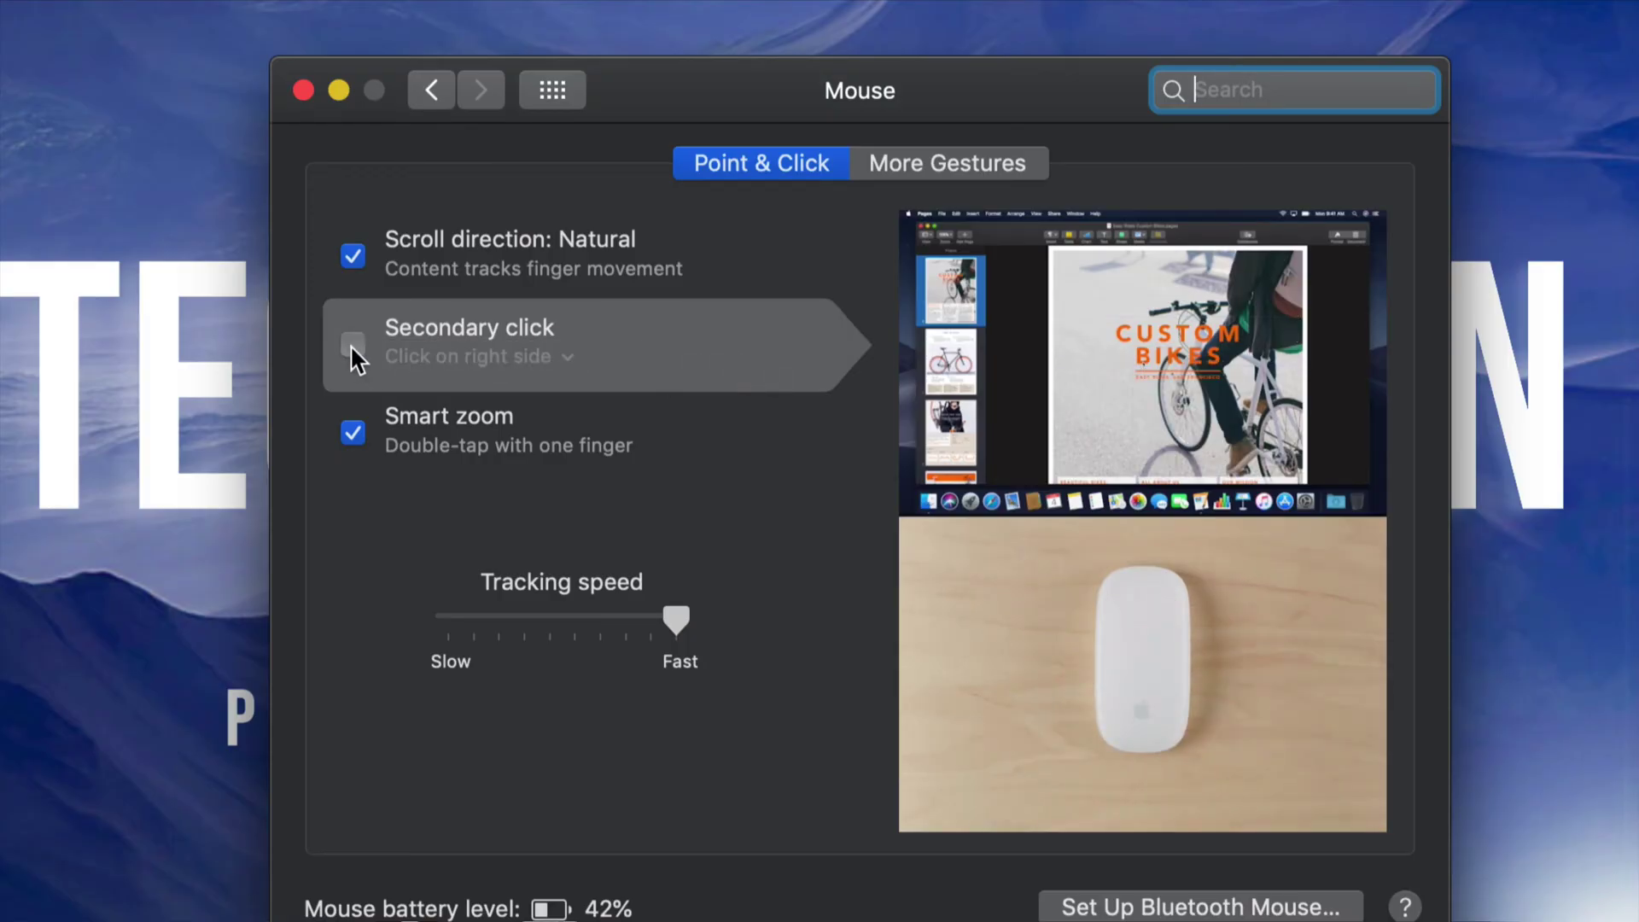
left_click(351, 346)
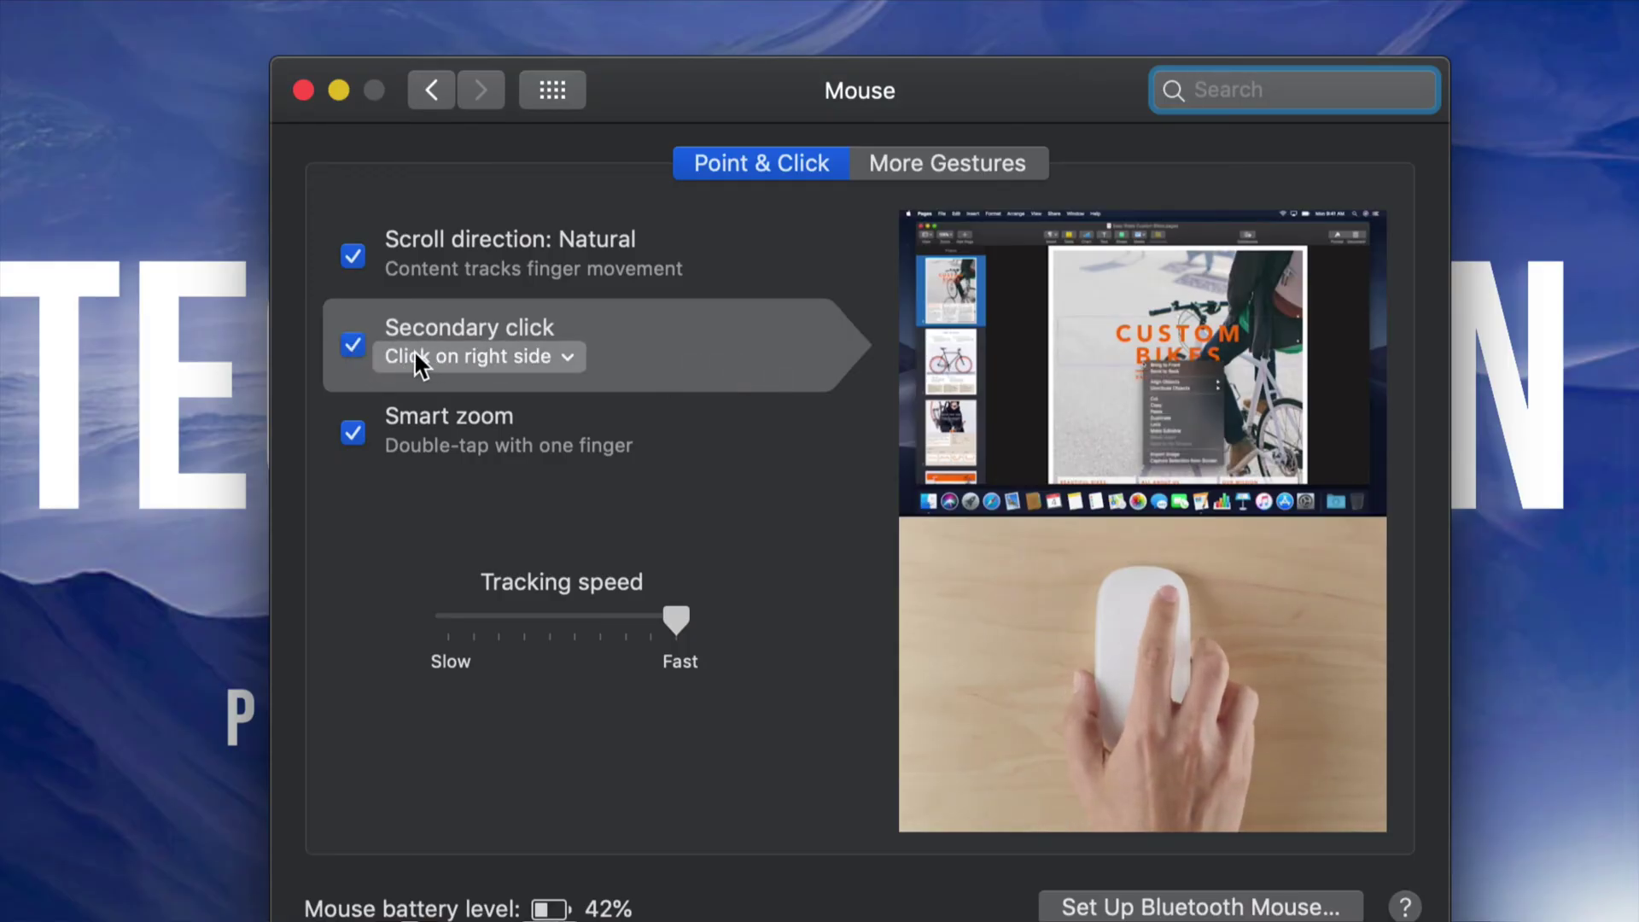
left_click(562, 96)
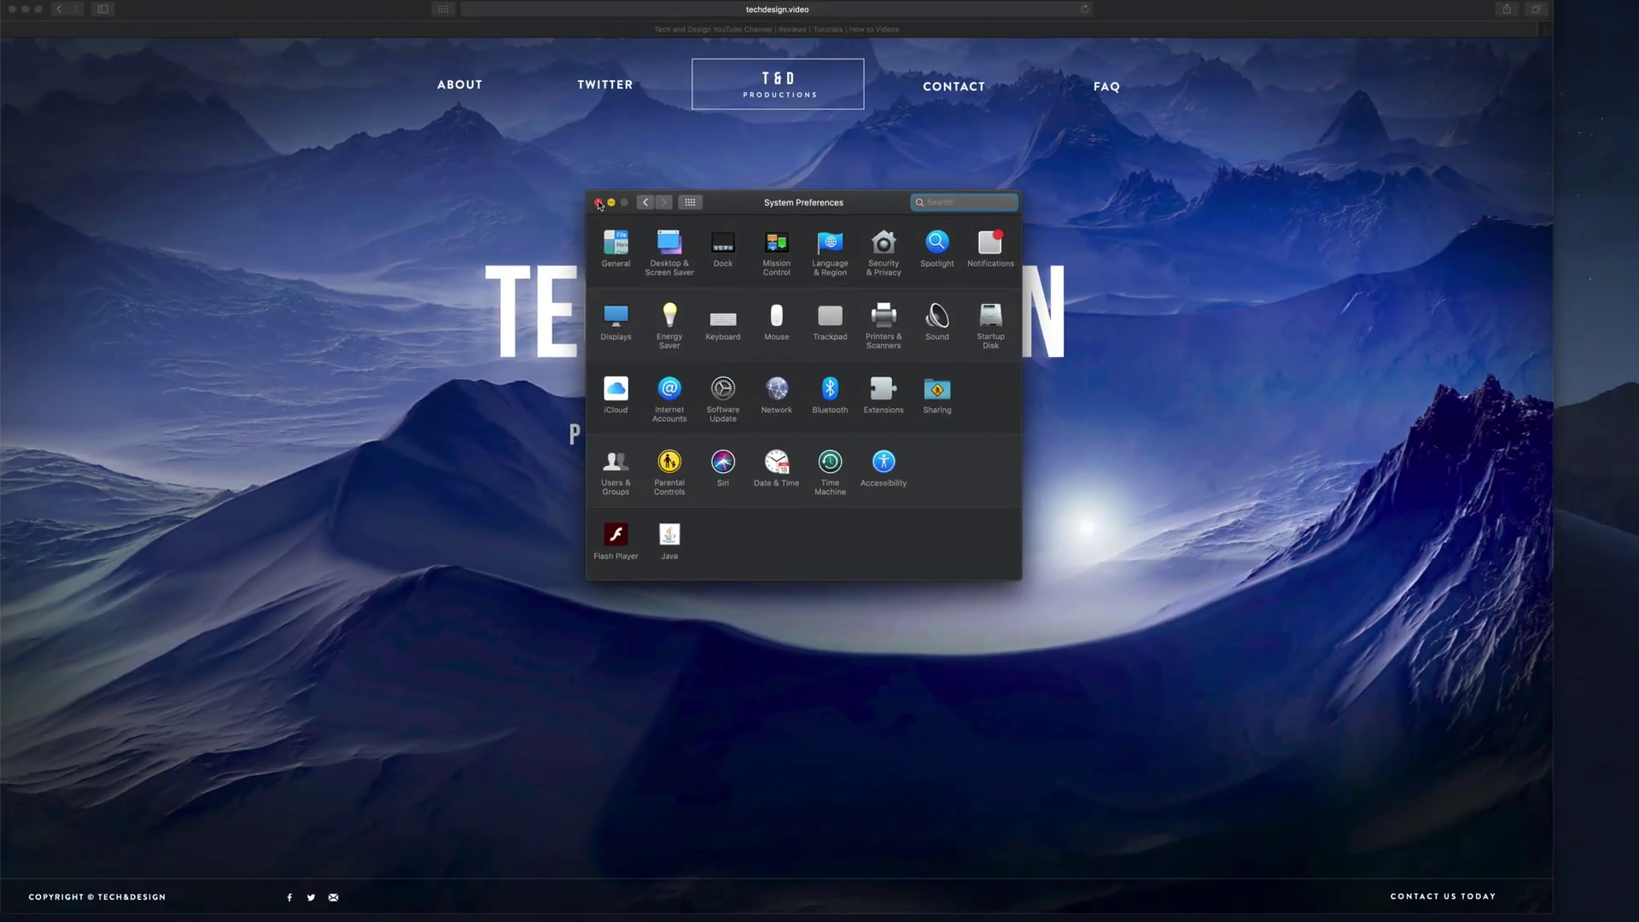
- Close System Preferences, confirm right-clicking the desktop shows its context menu, then dismiss the menu
left_click(598, 203)
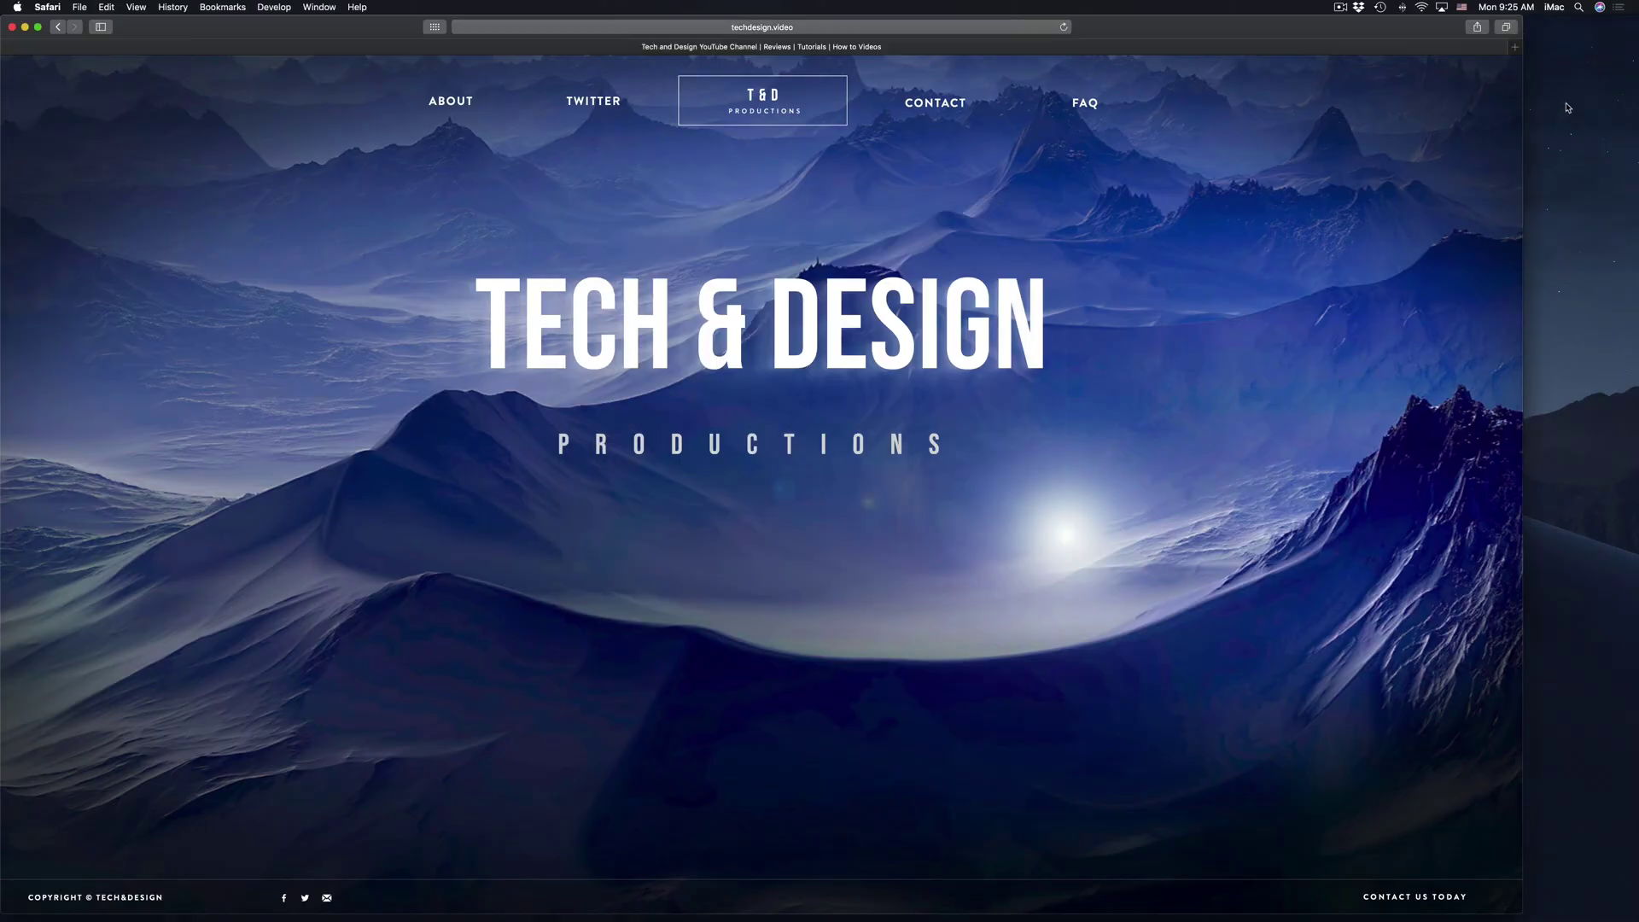
right_click(1551, 126)
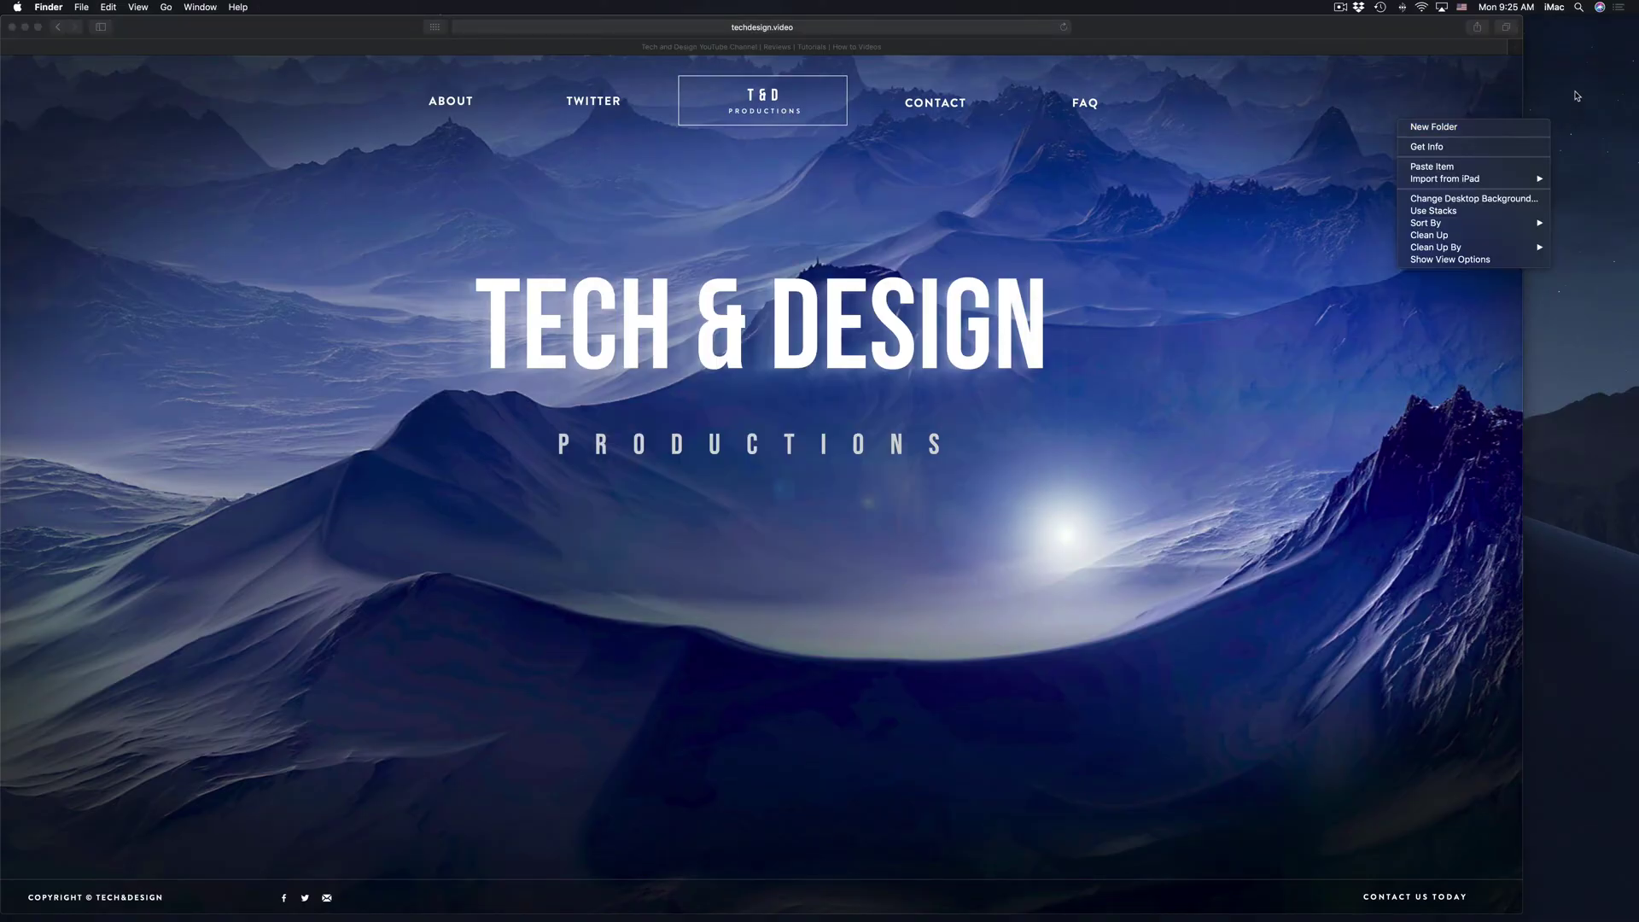
left_click(1560, 94)
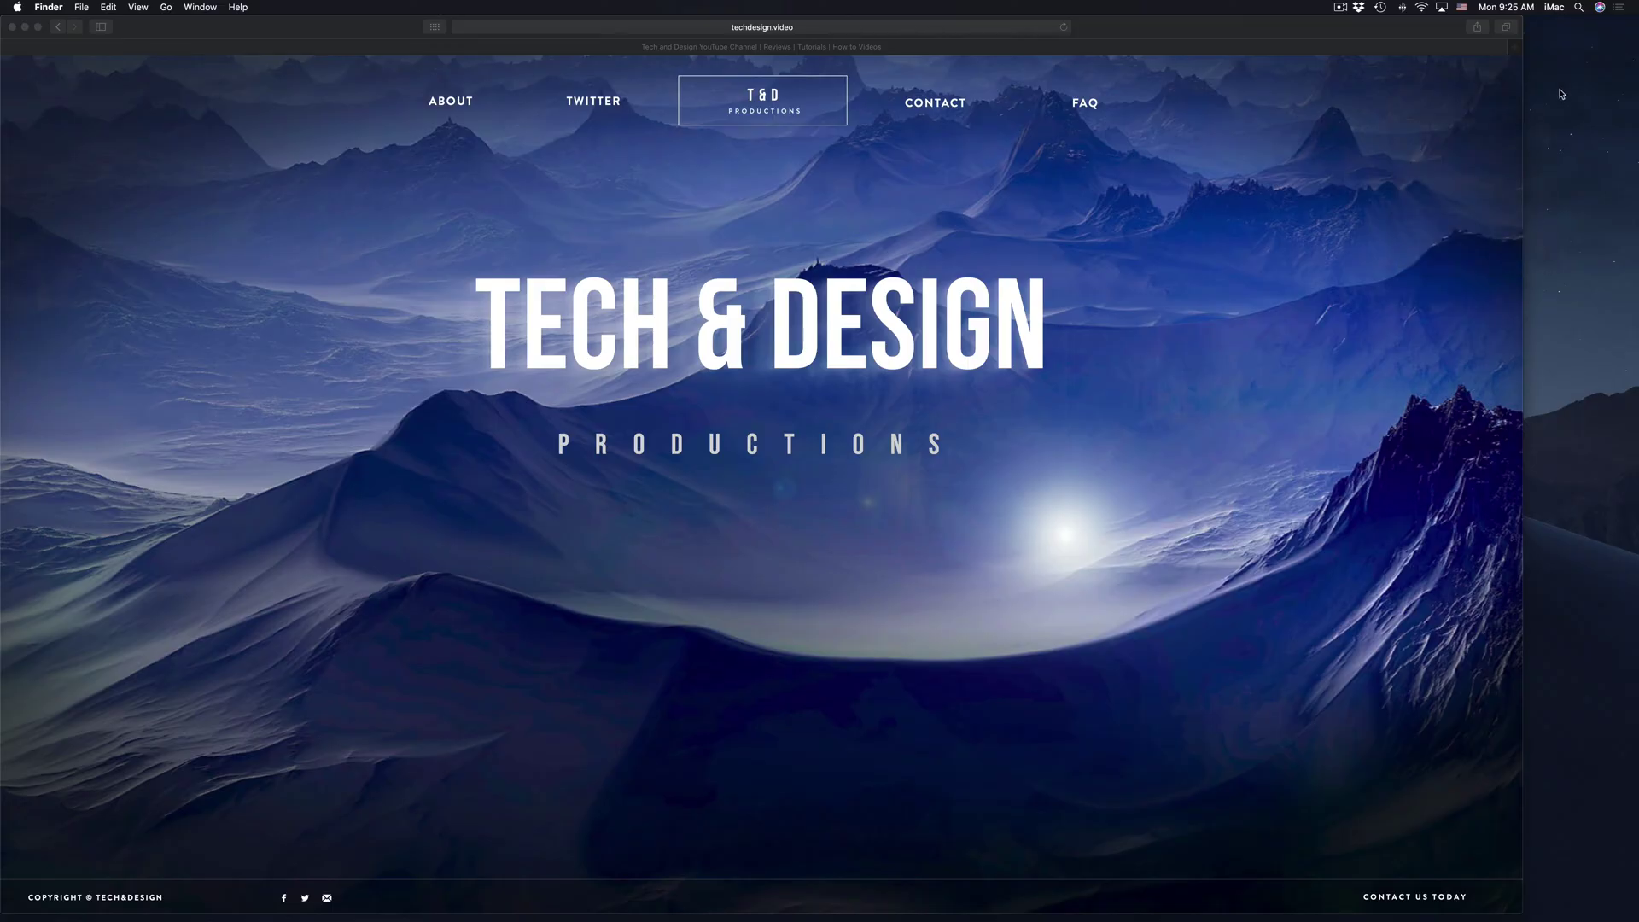